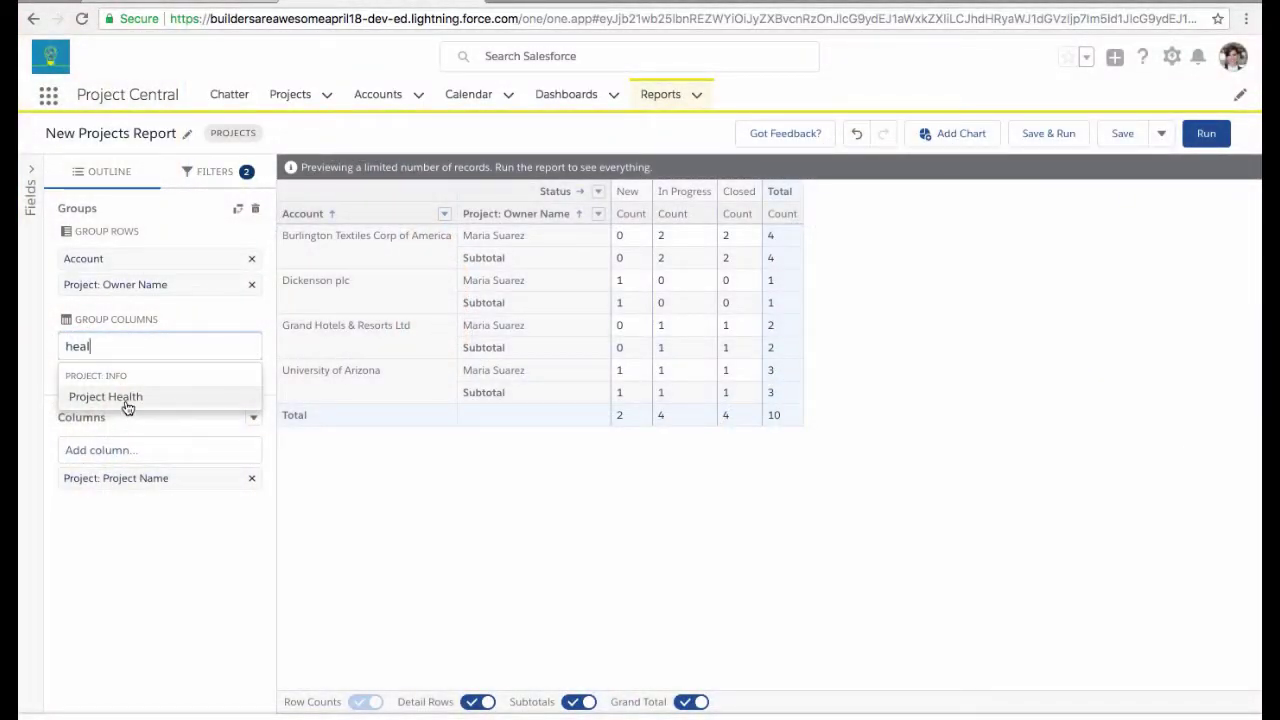
Group the report by Project Health and add Start Date and End Date columns.
left_click(126, 400)
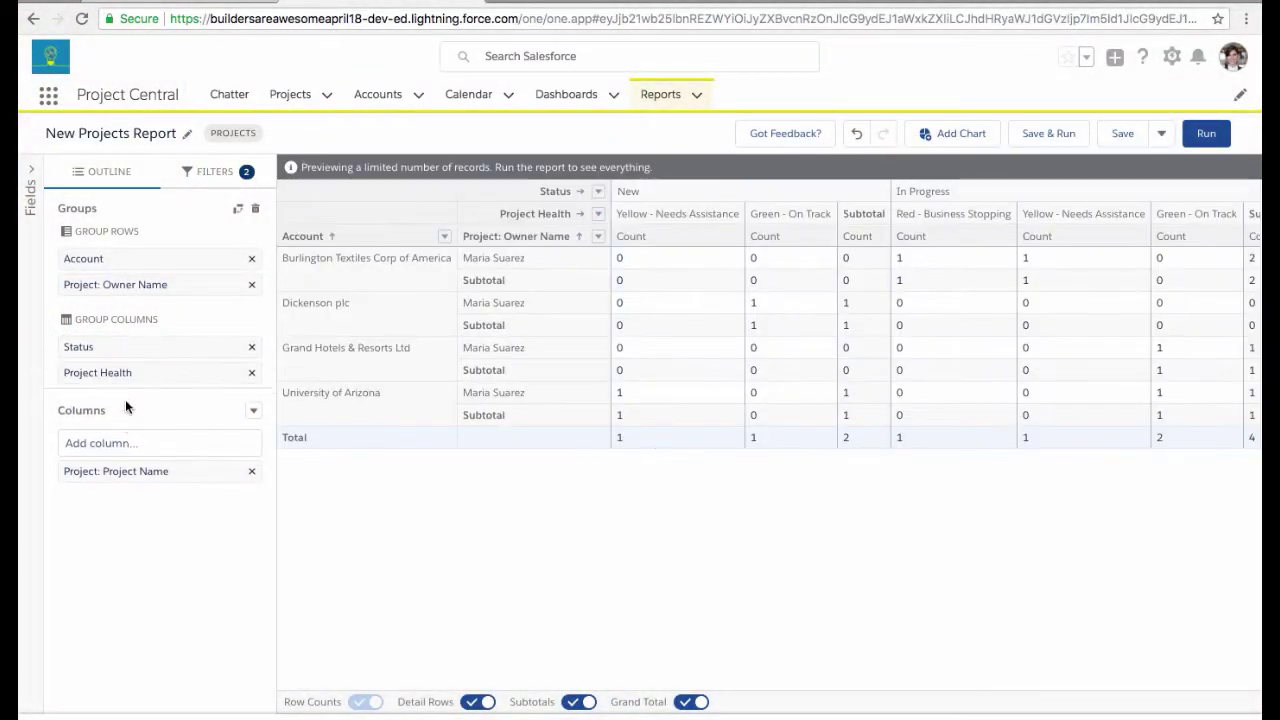
left_click(129, 447)
type("start")
left_click(146, 505)
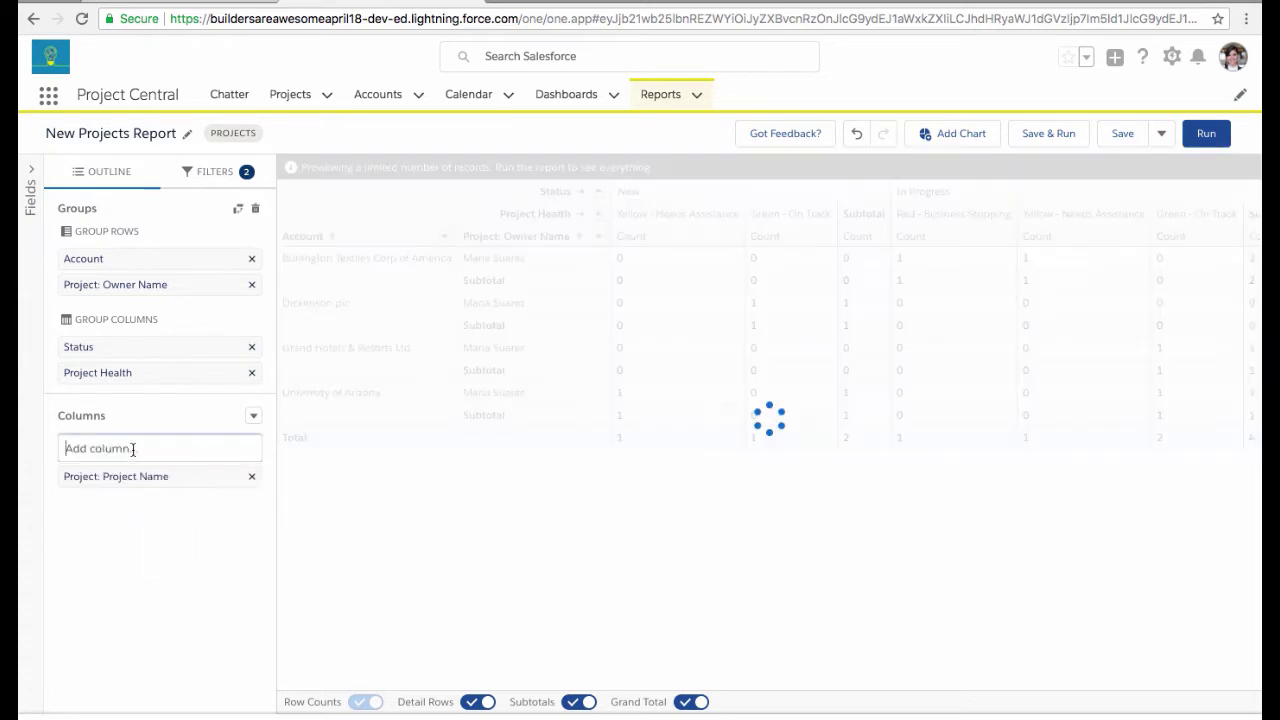
type("end")
left_click(126, 497)
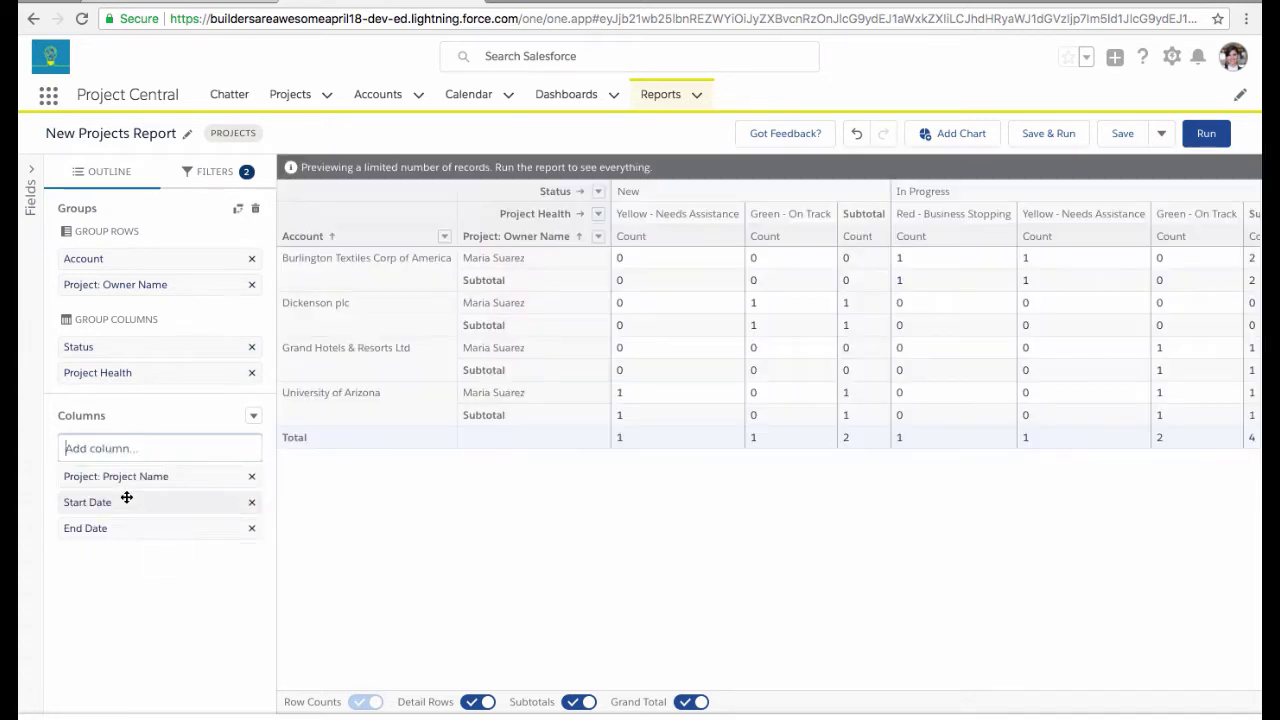
Set the report's Show Me filter to All projects.
left_click(216, 172)
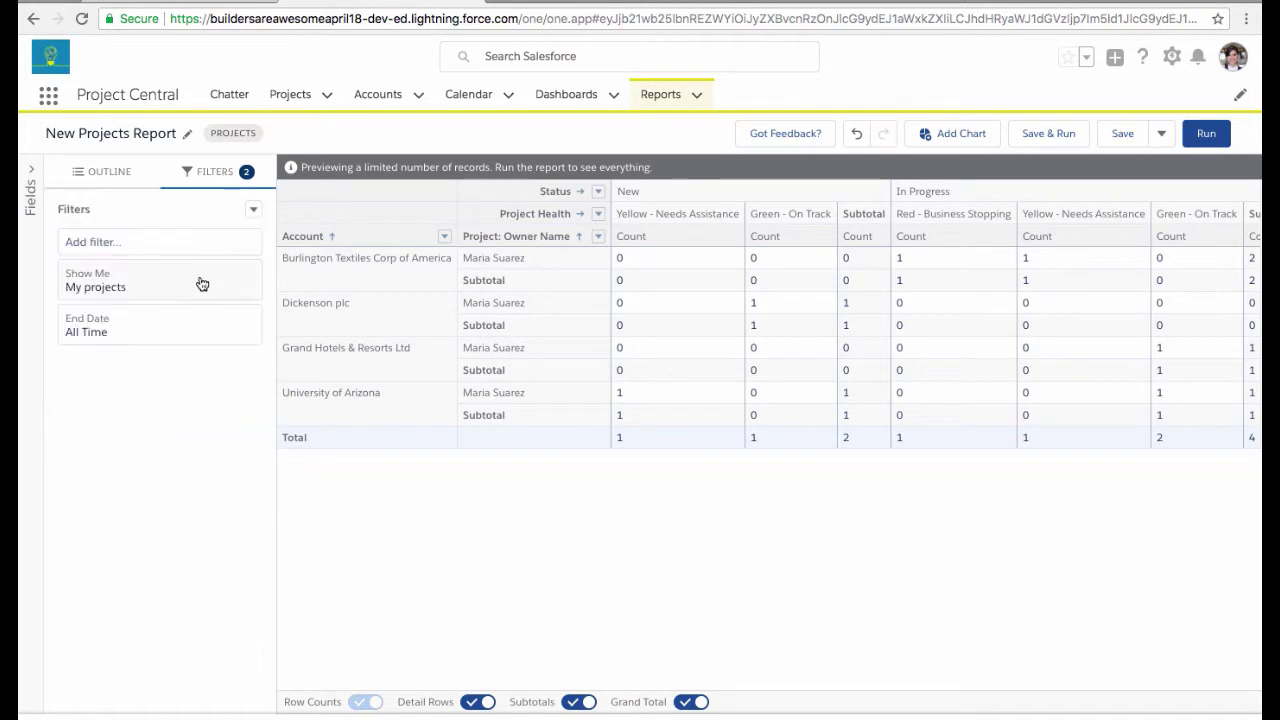
left_click(199, 286)
left_click(340, 283)
left_click(350, 371)
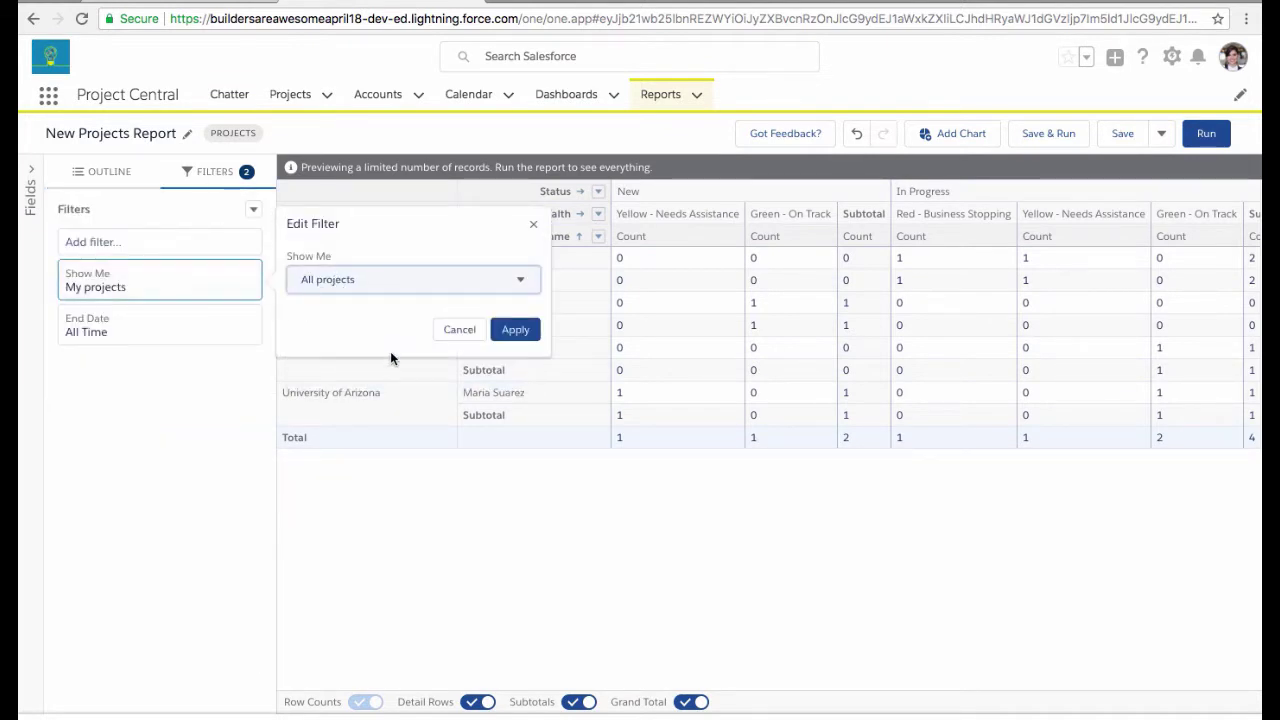
left_click(516, 329)
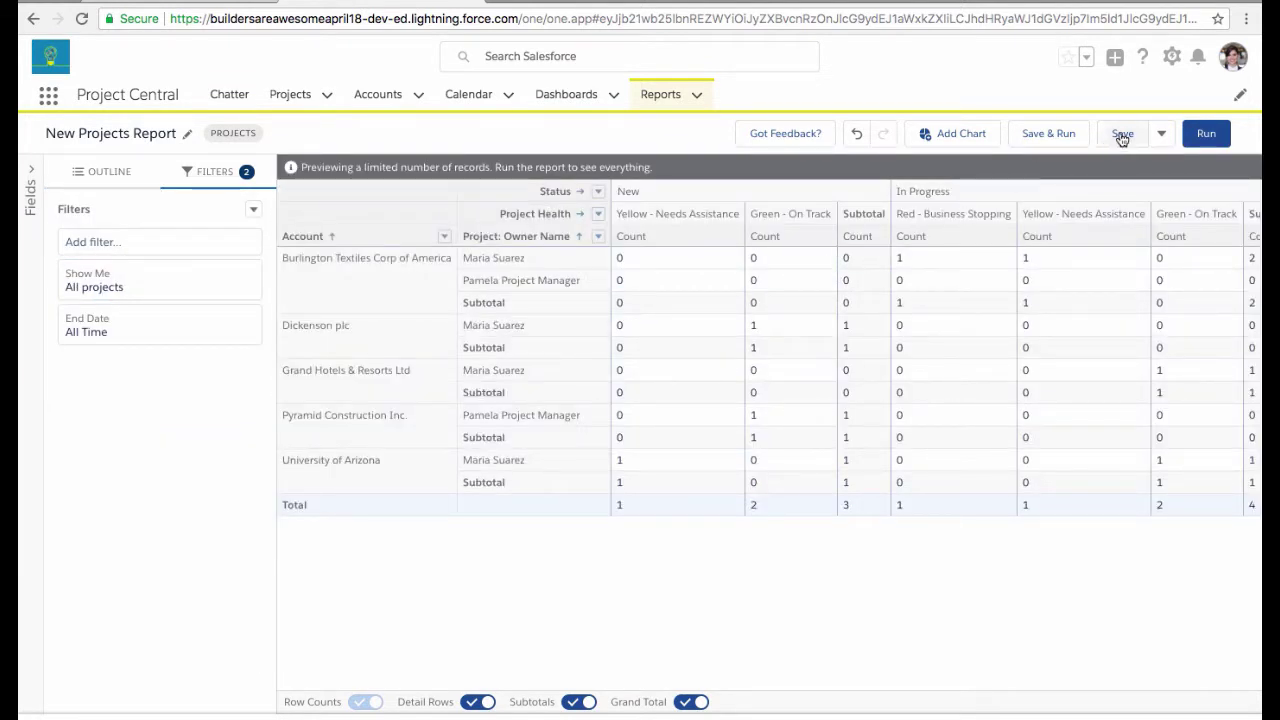
Save the report as All Projects Report in the Project Dashboard folder.
left_click(1120, 140)
left_click(508, 499)
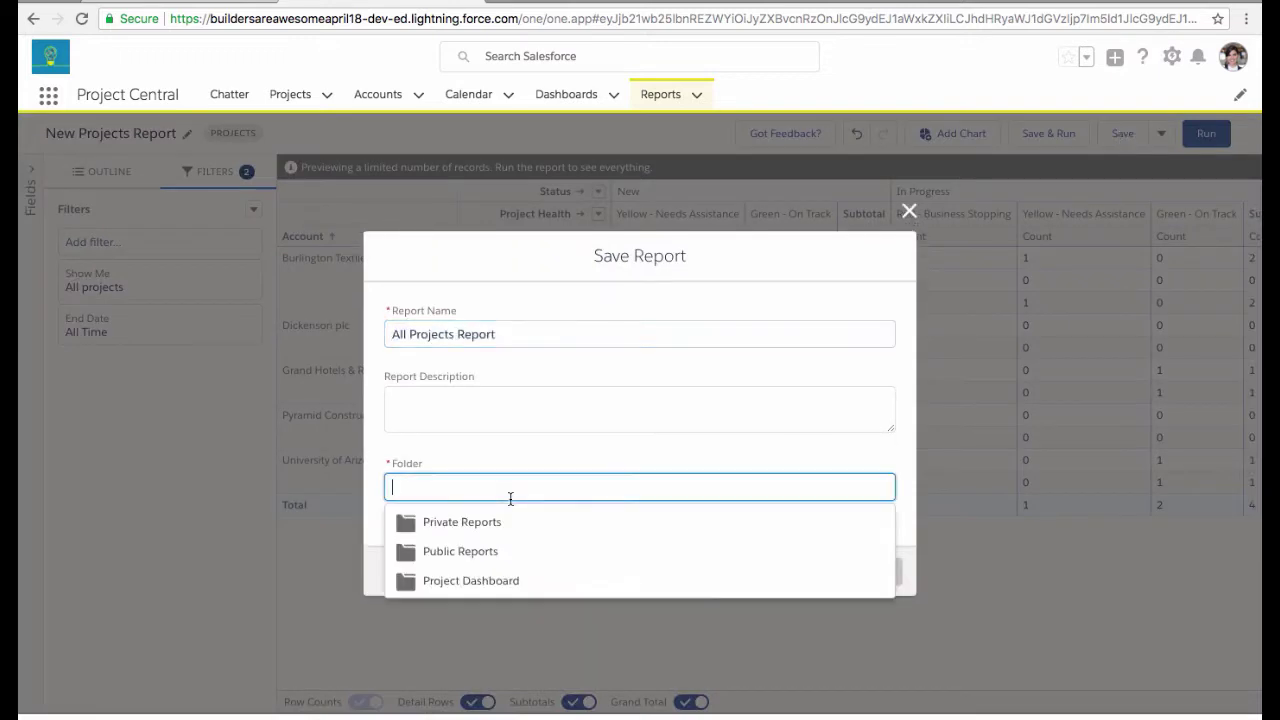
left_click(485, 579)
left_click(885, 569)
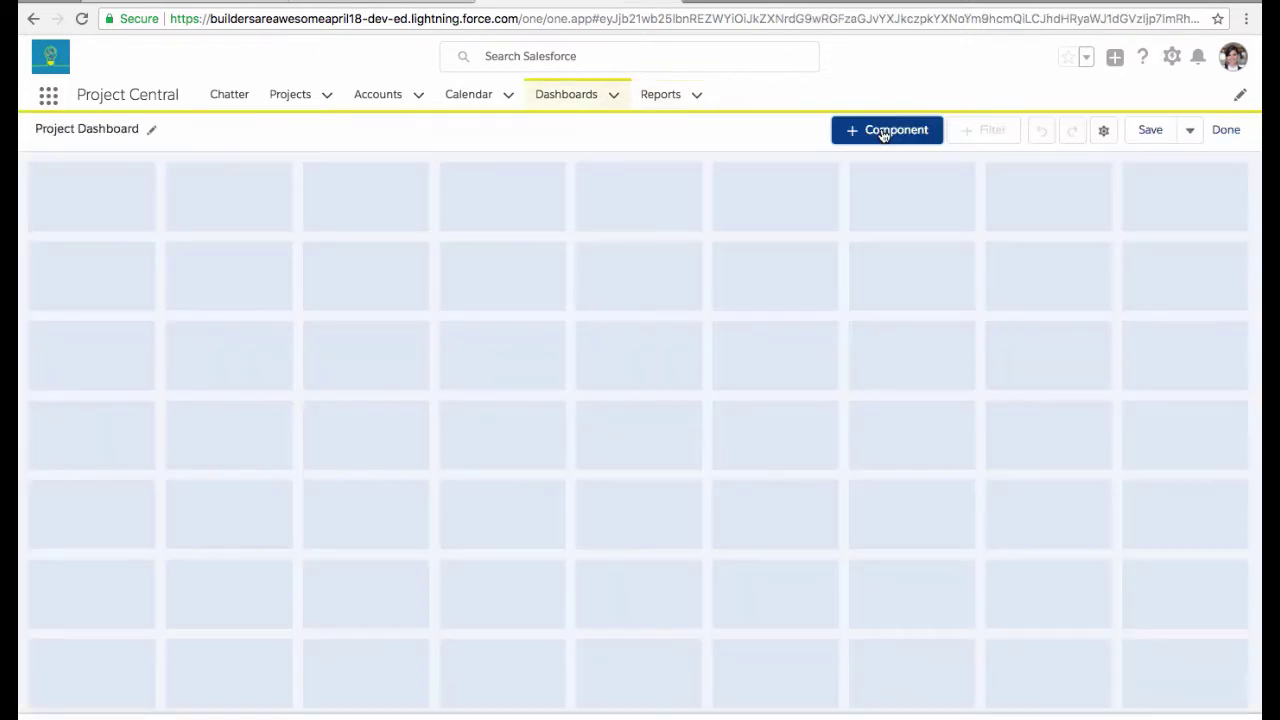
left_click(882, 129)
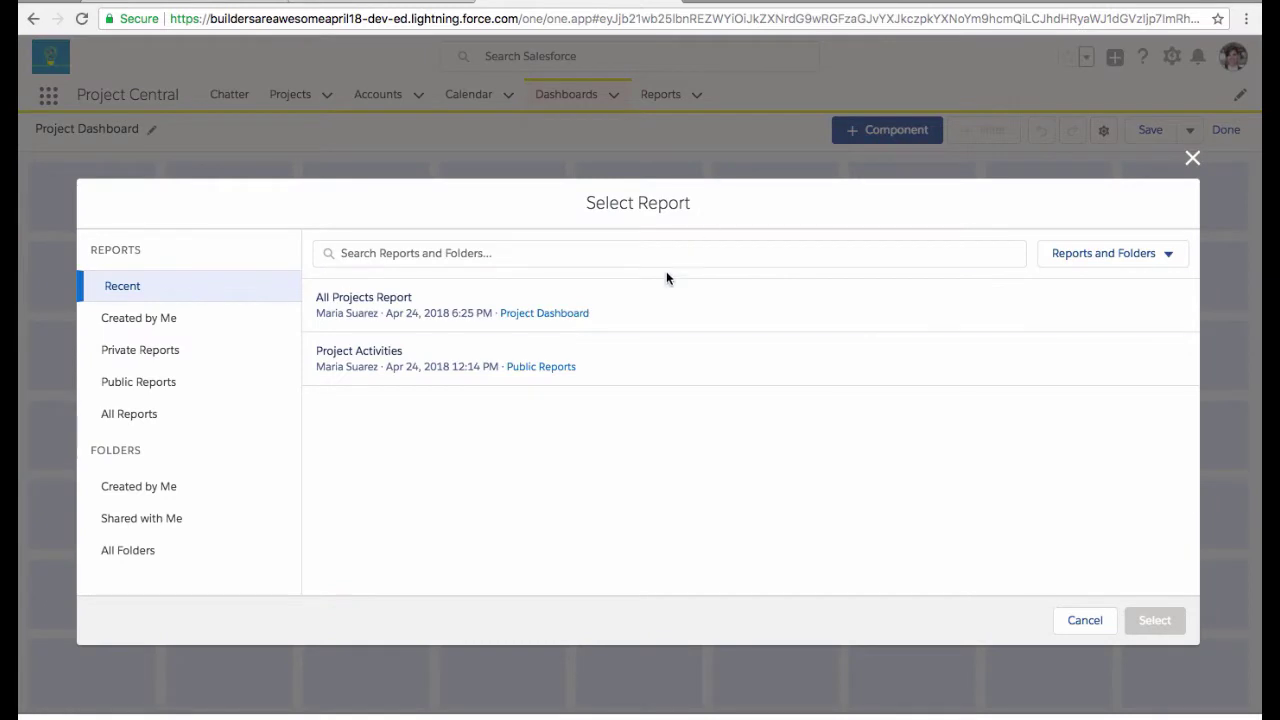
Chart All Projects Report as a stacked horizontal bar chart stacked by Project Health.
left_click(659, 306)
left_click(1154, 620)
mouse_move(694, 452)
left_click(421, 322)
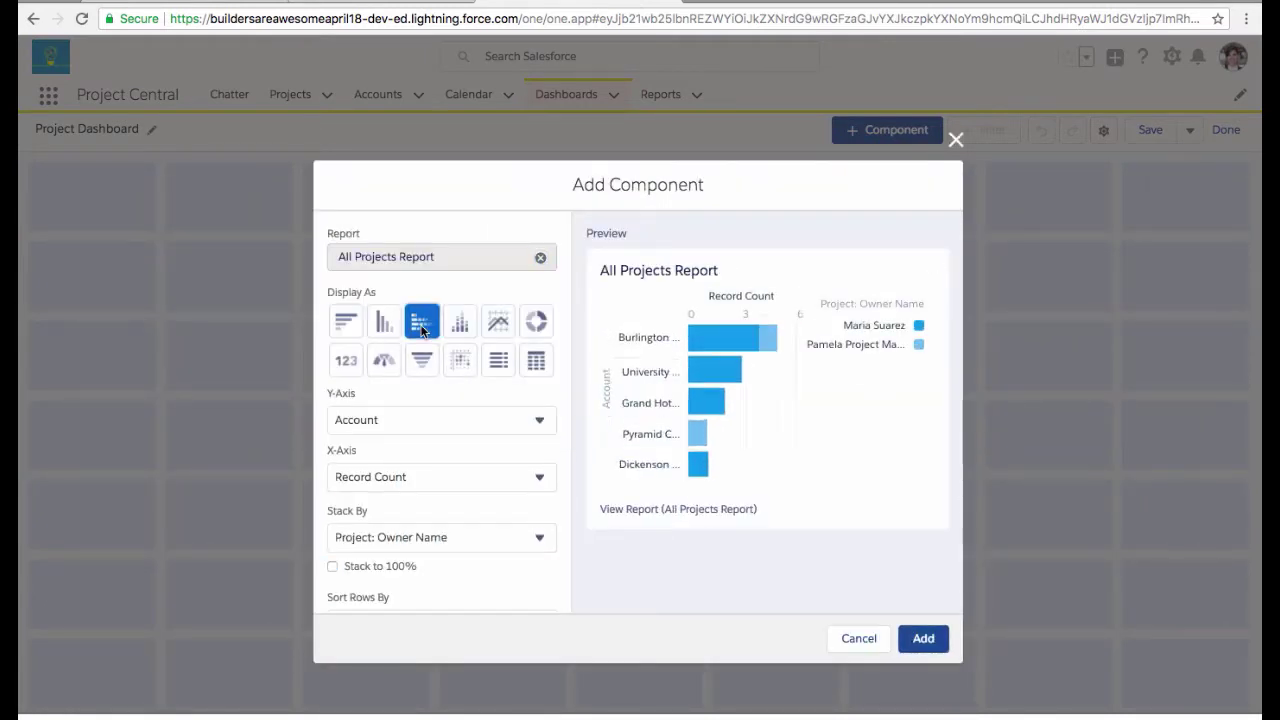
left_click(518, 544)
left_click(512, 566)
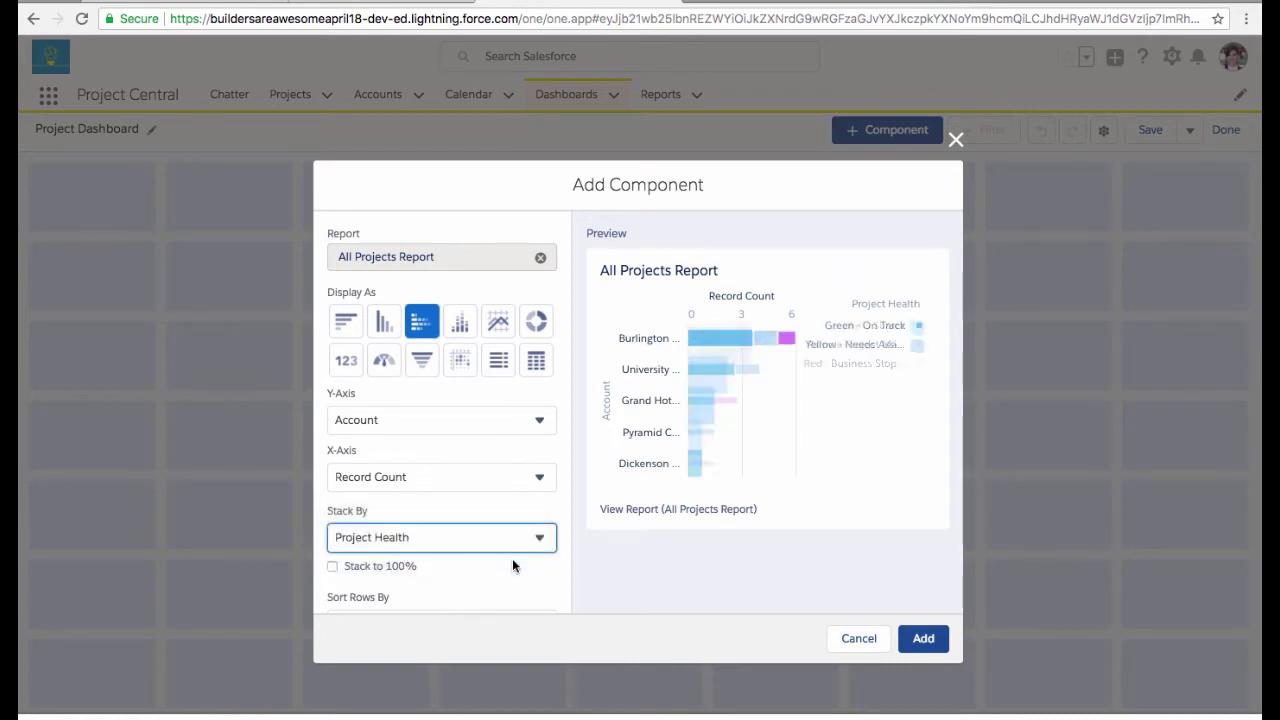
Title the chart 'Account Projects by Health' and add it to the dashboard.
scroll(512, 566, "down", 1)
scroll(512, 560, "down", 5)
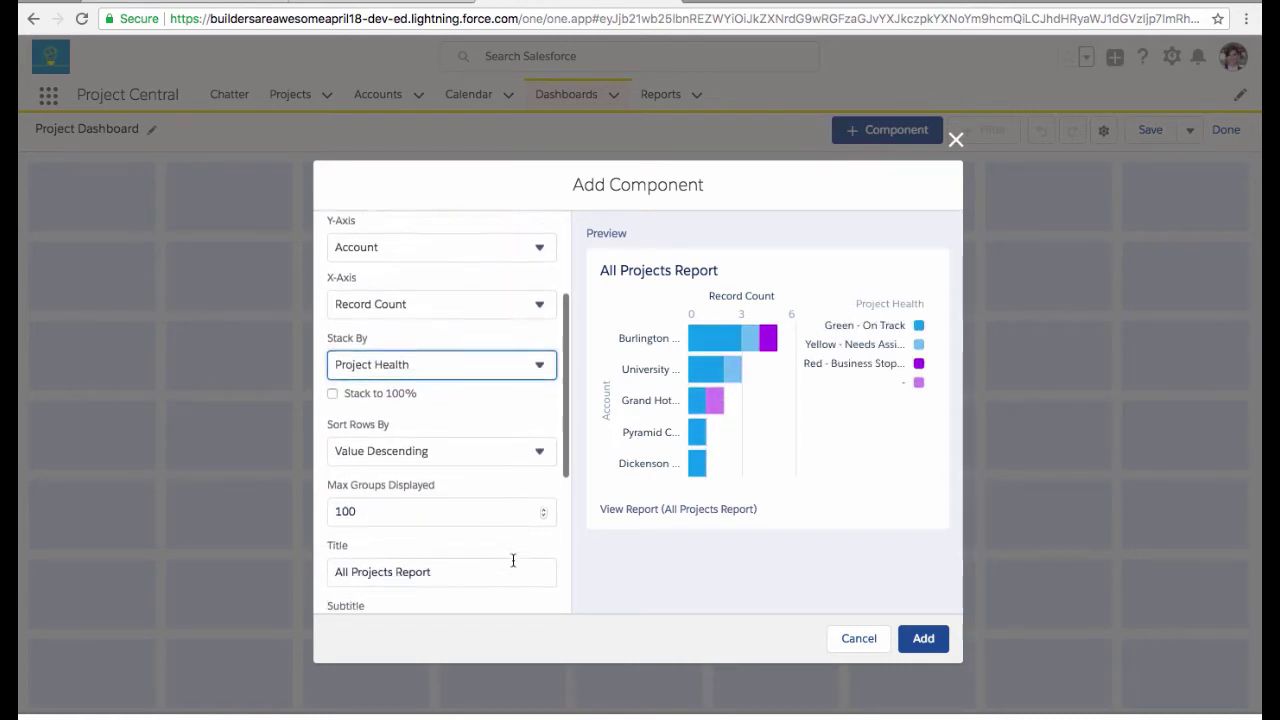
double_click(473, 551)
key("ctrl+a")
type("Account Projects by Health")
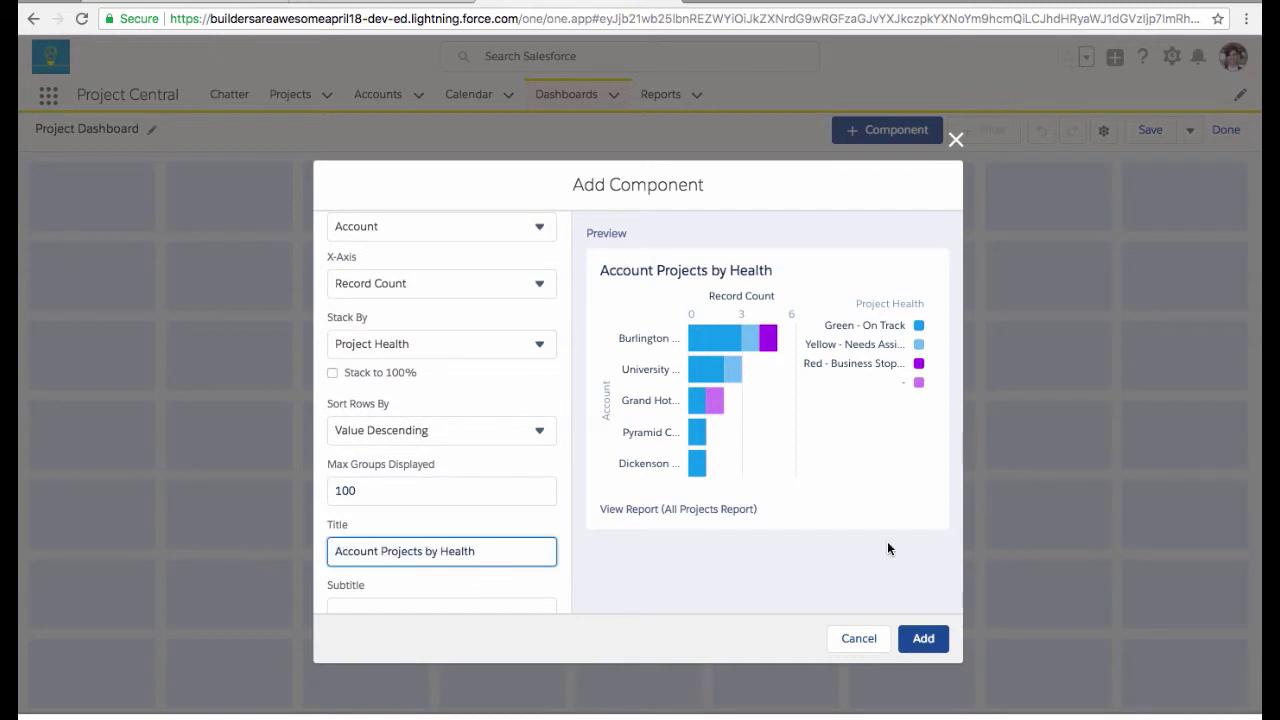
left_click(924, 638)
left_click(902, 132)
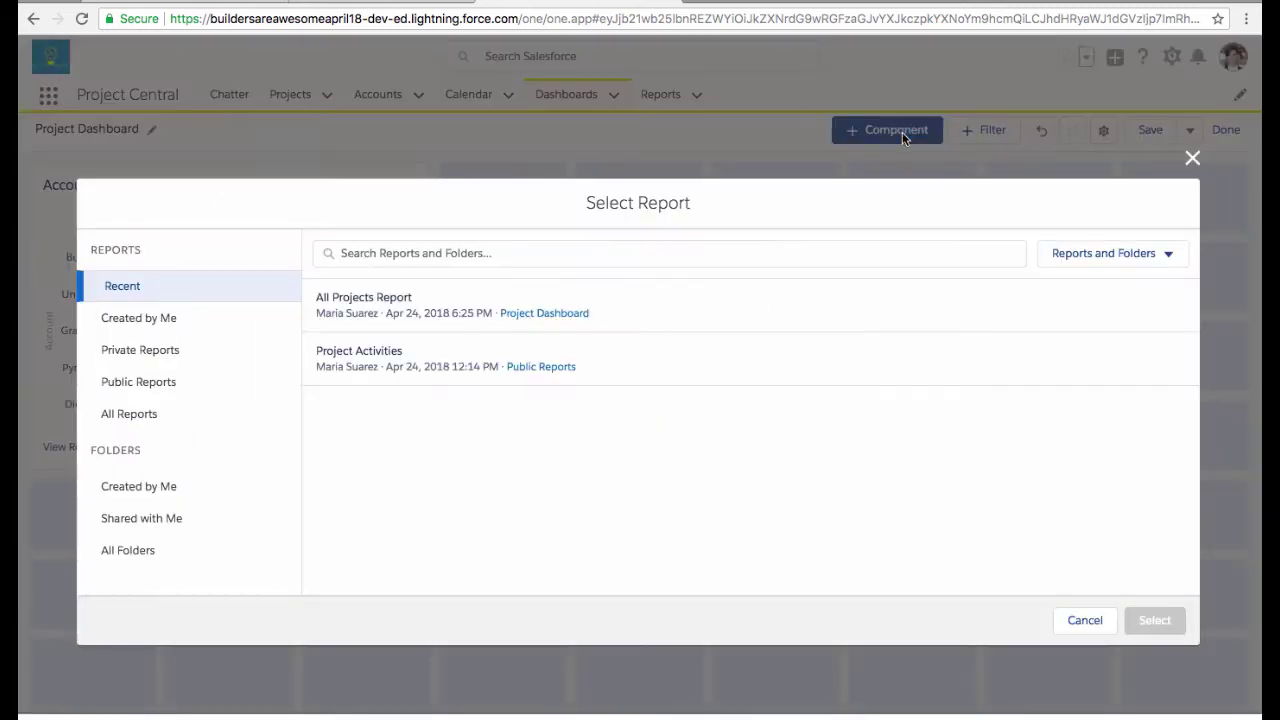
Chart All Projects Report as a donut sliced by Status.
left_click(443, 308)
left_click(1152, 620)
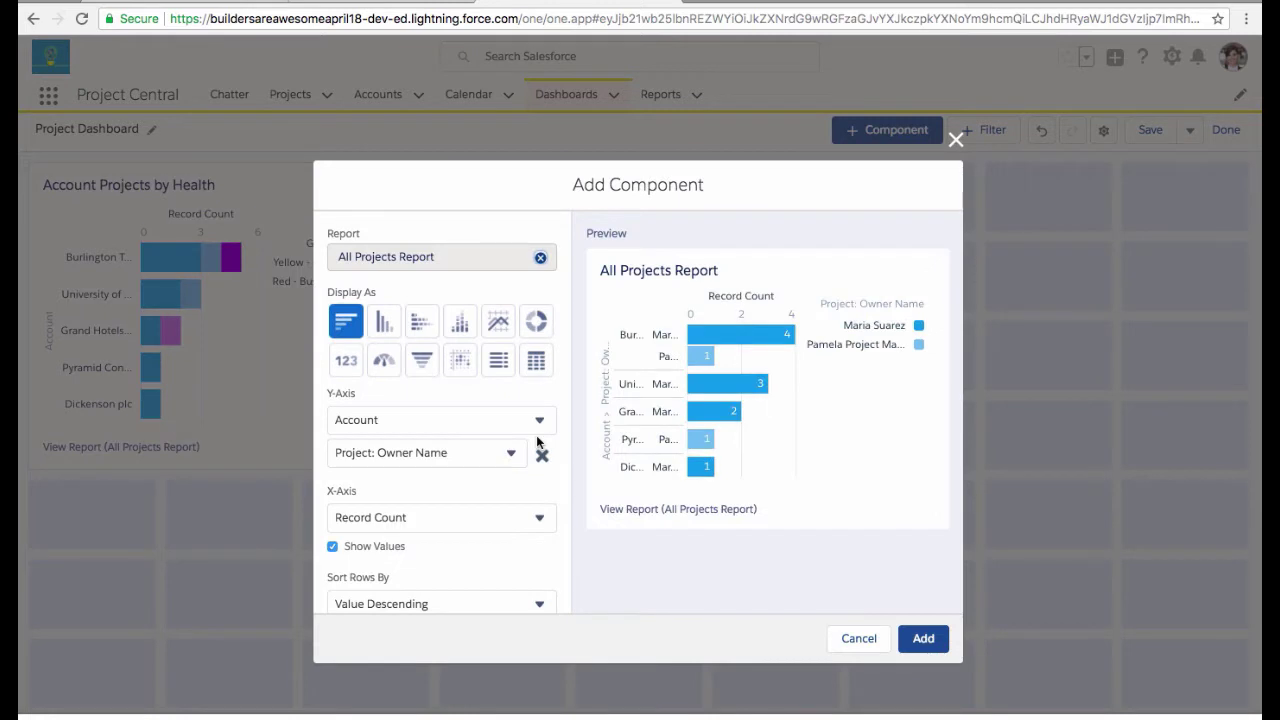
left_click(530, 321)
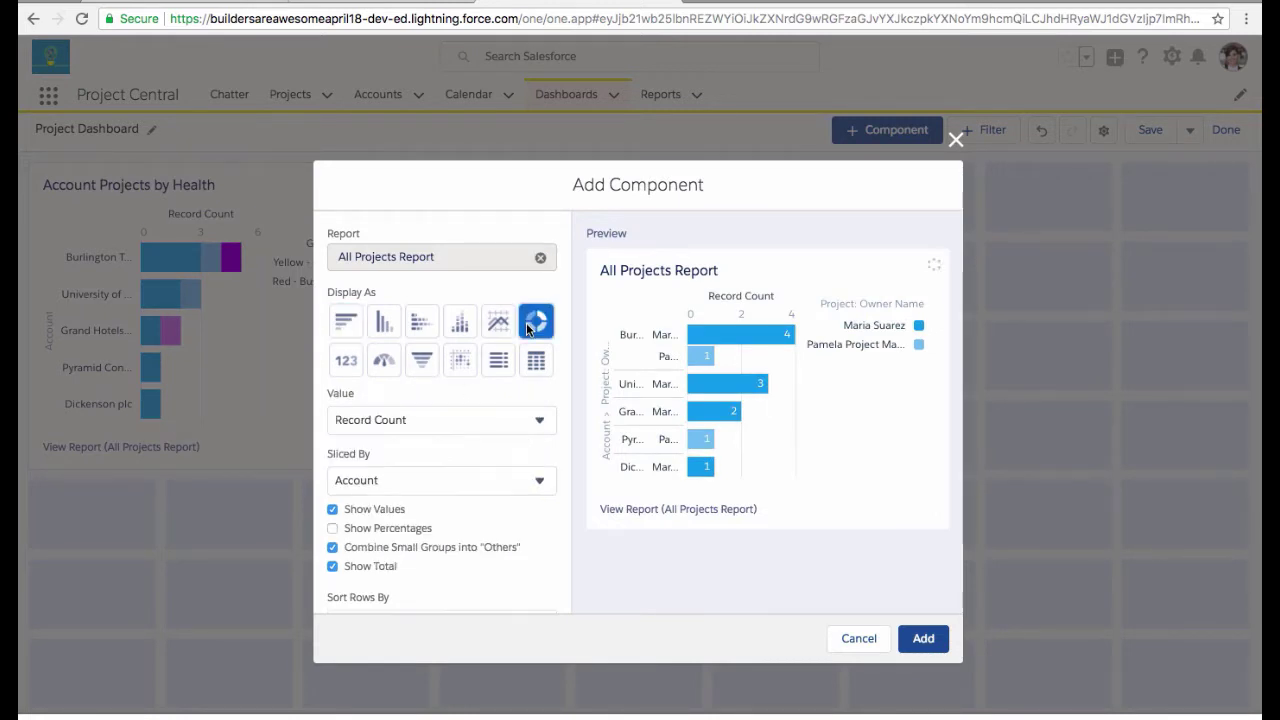
scroll(538, 420, "down", 1)
left_click(538, 440)
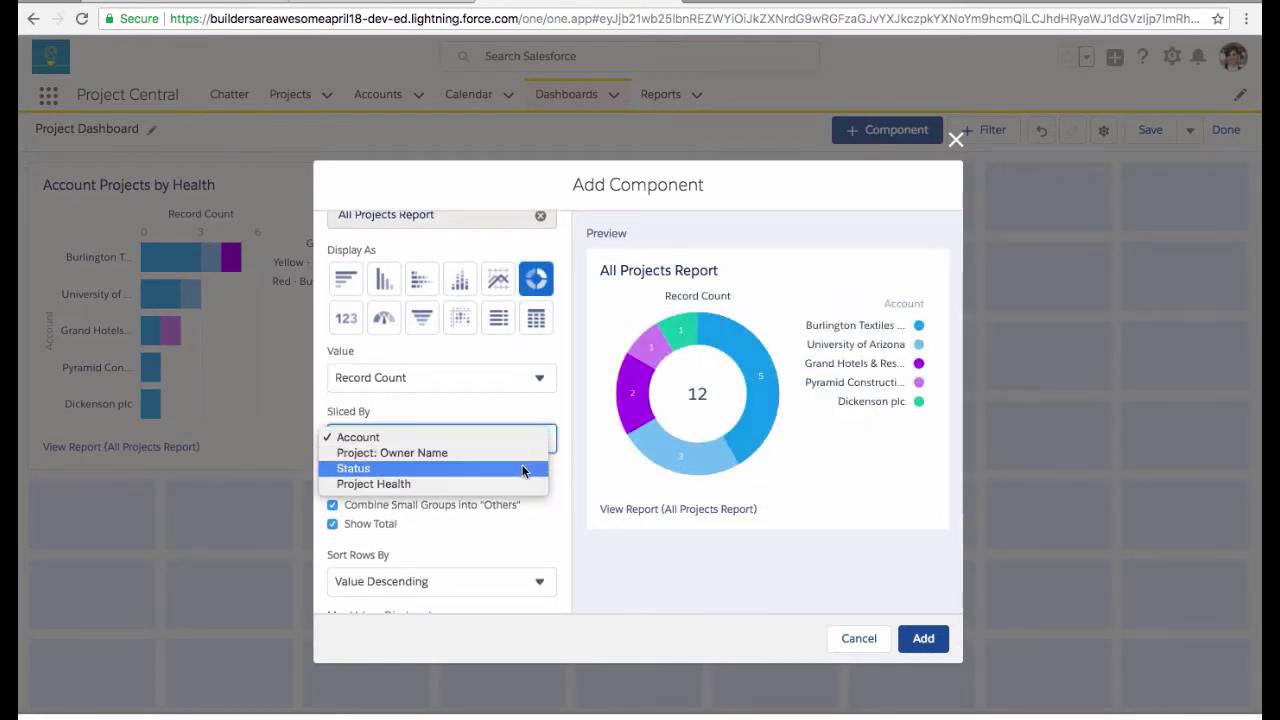
left_click(522, 468)
Title the donut 'Projects by Status', add it, and place it beside Account Projects by Health.
scroll(521, 472, "down", 1)
scroll(521, 473, "down", 1)
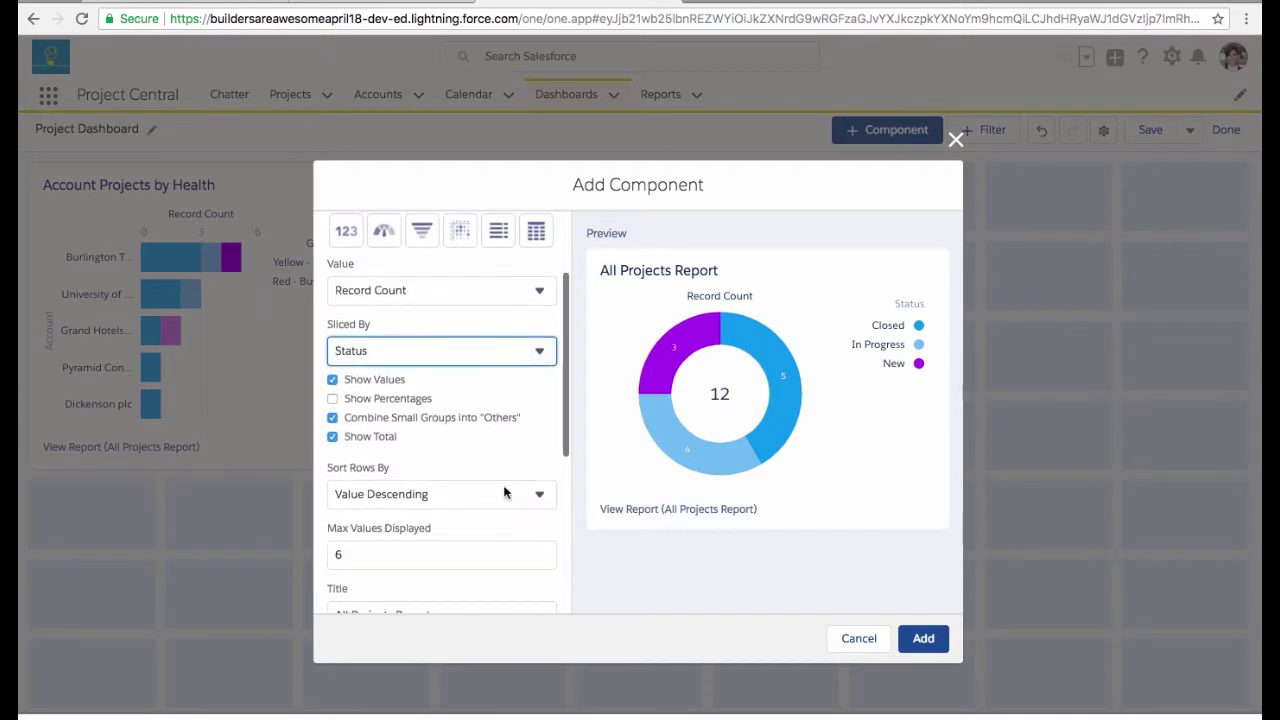
scroll(442, 553, "down", 2)
scroll(440, 530, "down", 1)
double_click(451, 471)
left_click(451, 471)
type("Projects by Status")
left_click(919, 636)
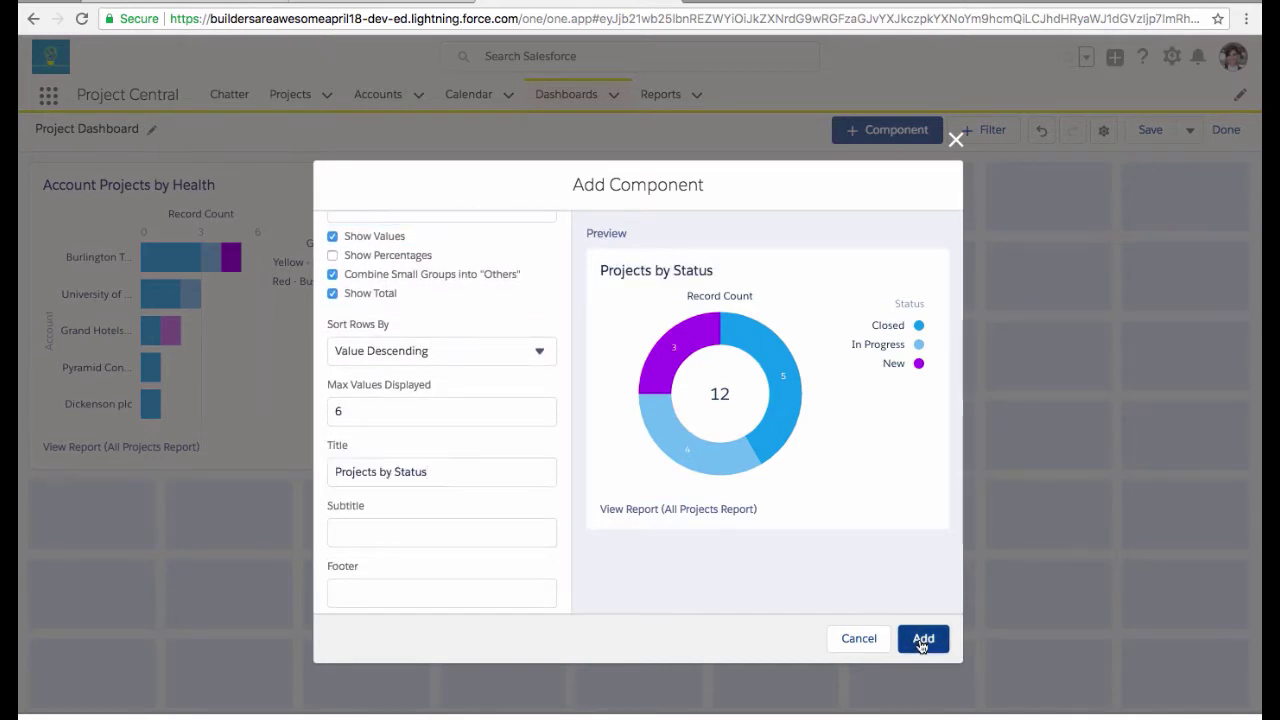
mouse_move(312, 504)
left_mouse_down()
mouse_move(506, 437)
mouse_move(700, 266)
mouse_move(726, 203)
left_mouse_up()
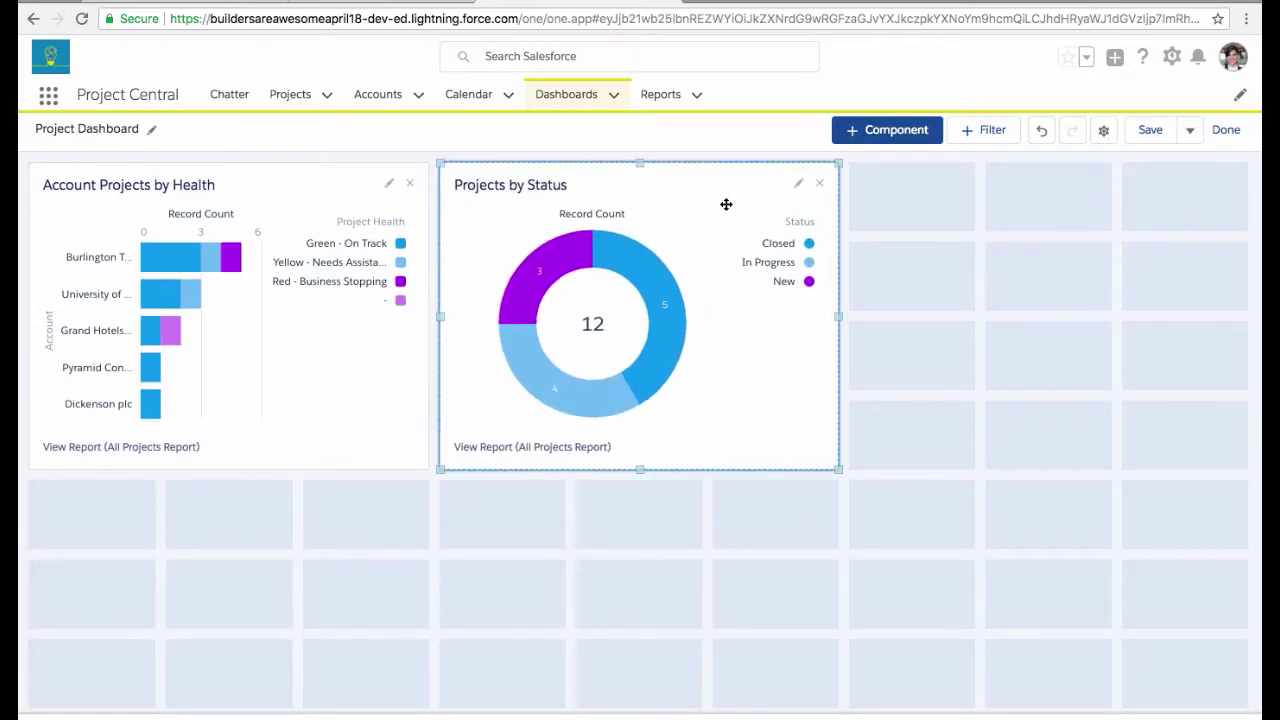
left_click(910, 130)
Chart All Projects Report as bars grouped by Project: Owner Name, then Status.
left_click(384, 312)
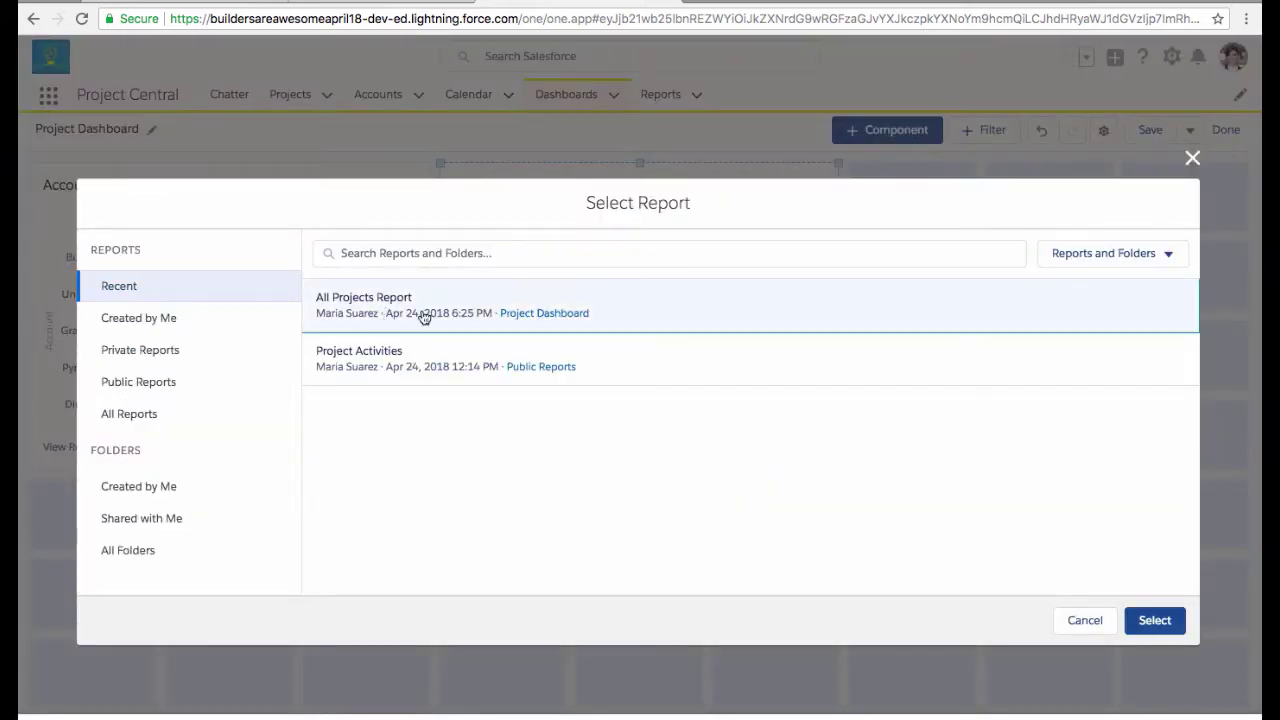
left_click(1154, 621)
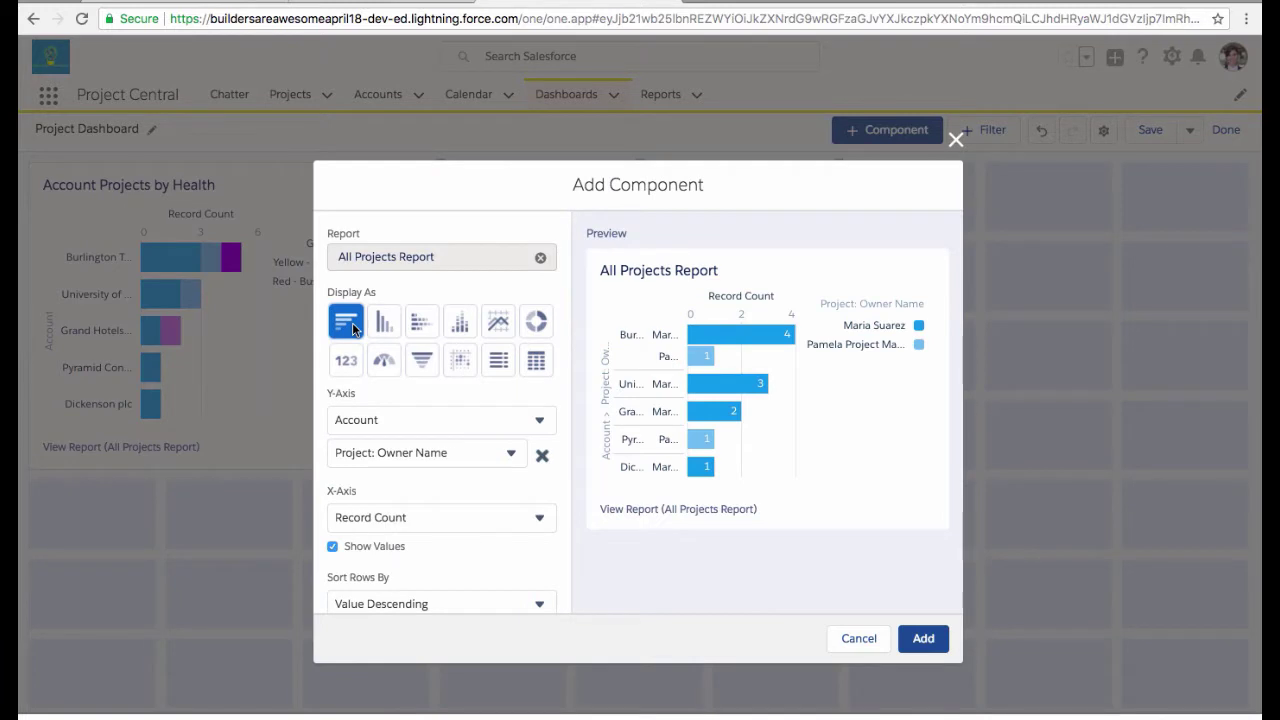
left_click(542, 427)
left_click(530, 434)
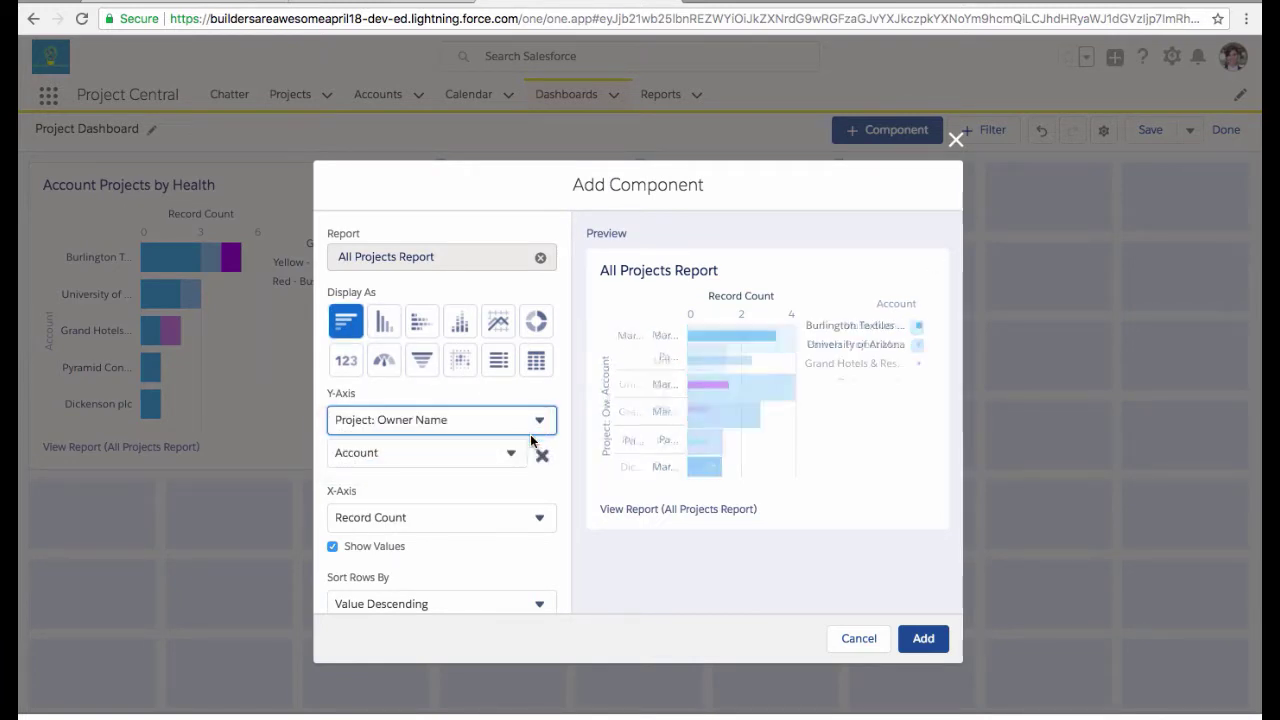
left_click(511, 453)
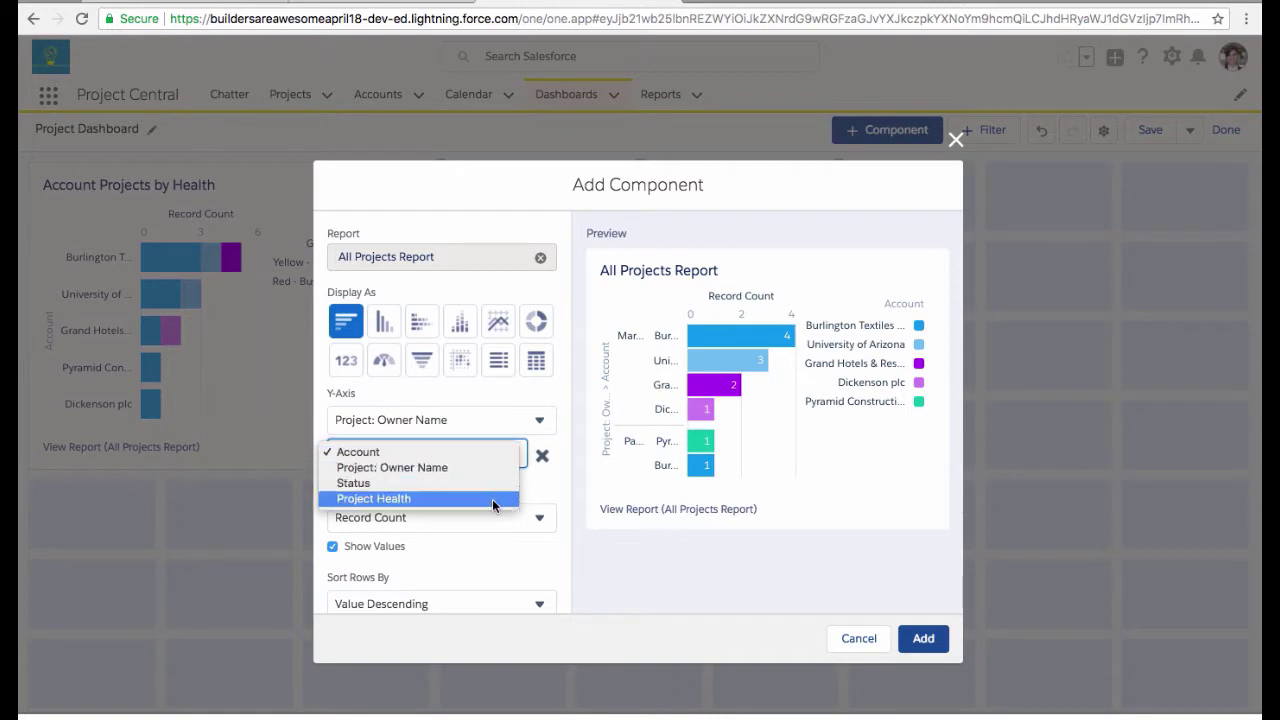
left_click(492, 487)
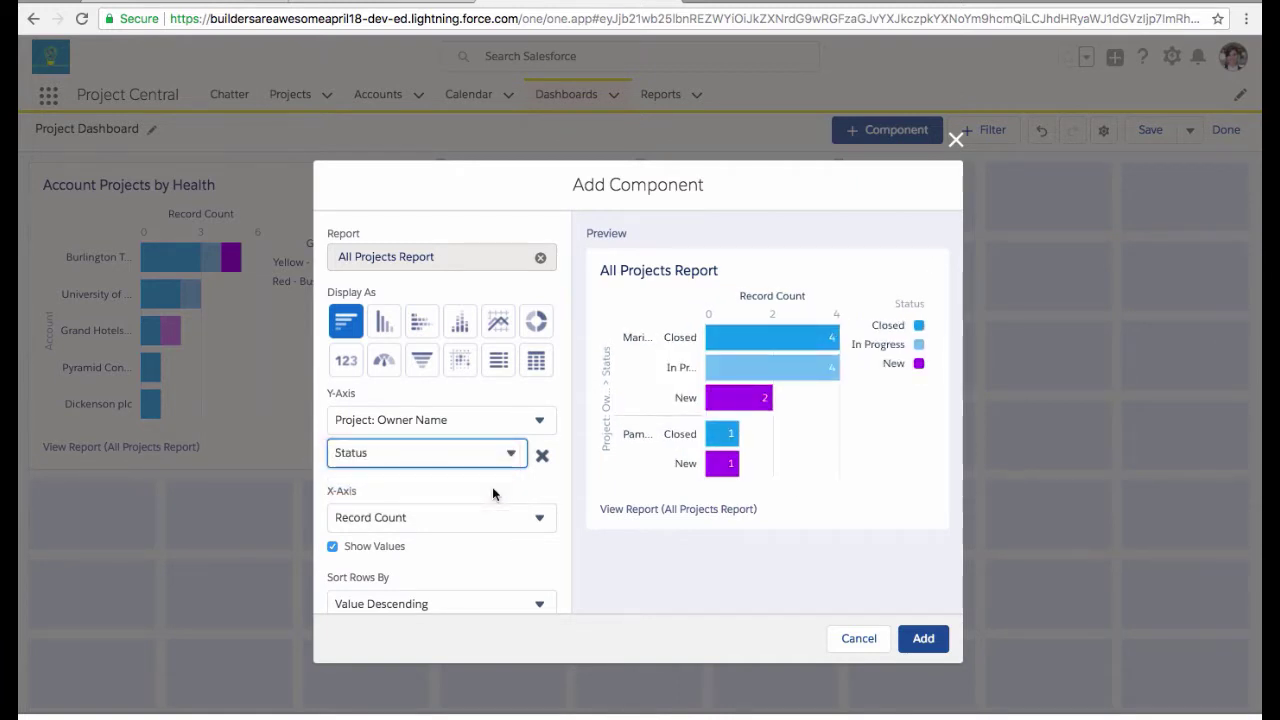
Title it 'Projects by Owner and Status', add it, and move it to the top-right slot.
scroll(492, 493, "down", 2)
scroll(492, 493, "down", 5)
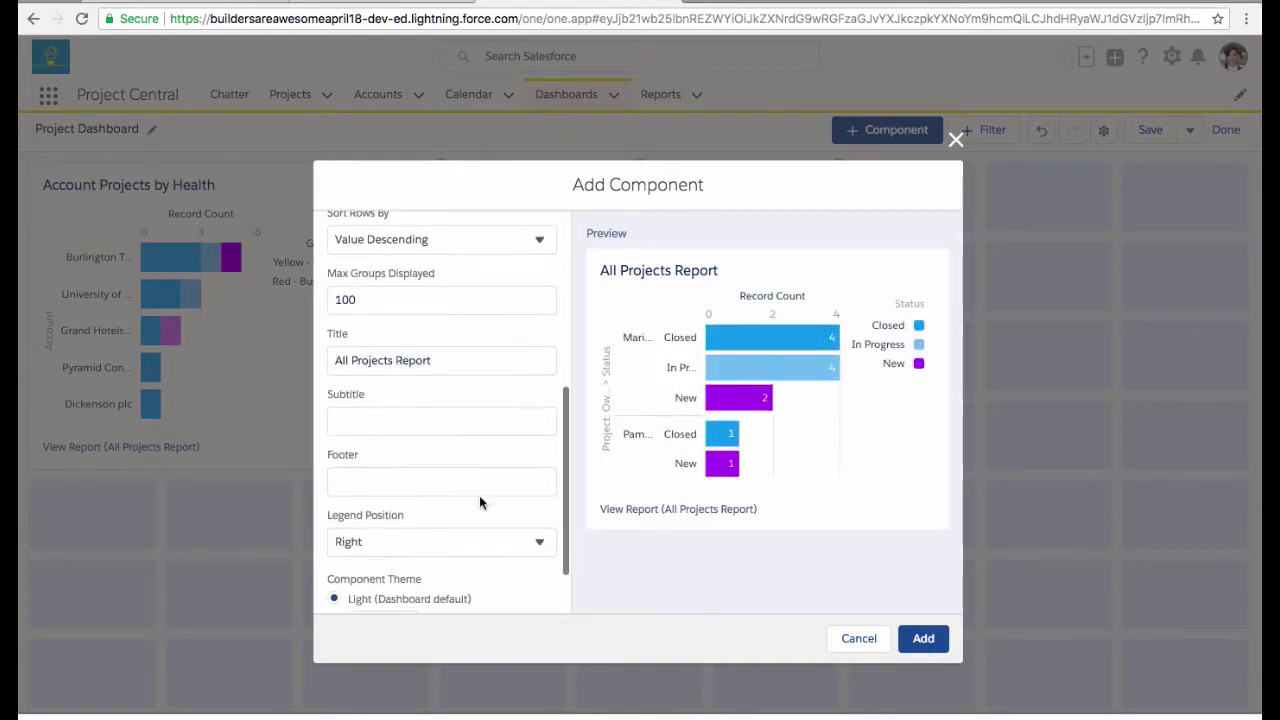
double_click(424, 358)
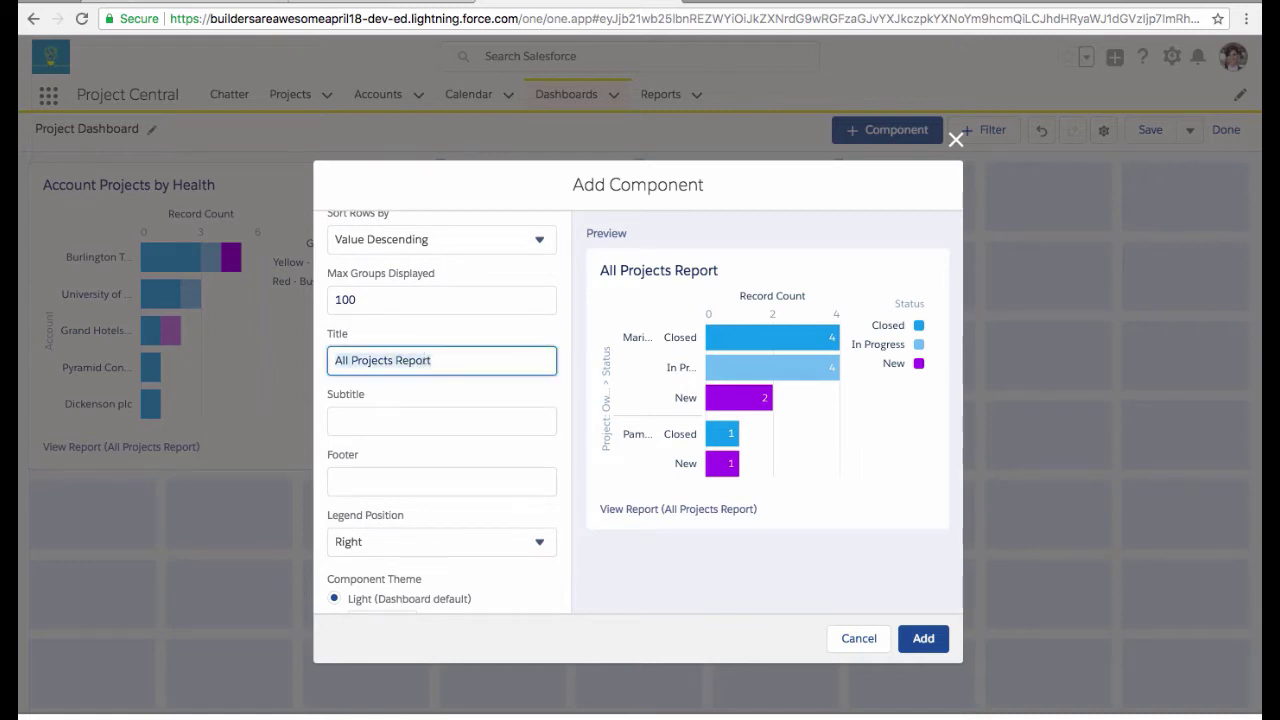
type("Projects by Owner and Status")
left_click(923, 637)
left_click_drag(322, 518, 1137, 190)
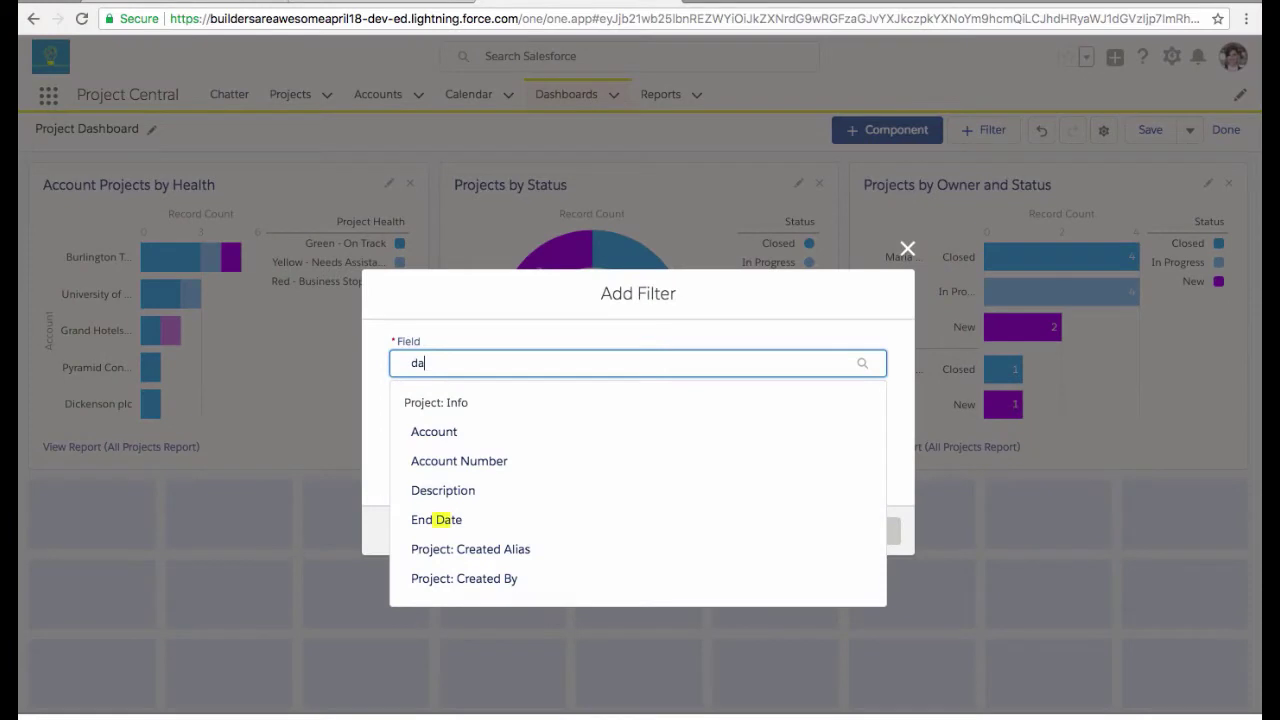
Choose Start Date as the filter field and add a relative 'last 30 days' value.
left_click(442, 553)
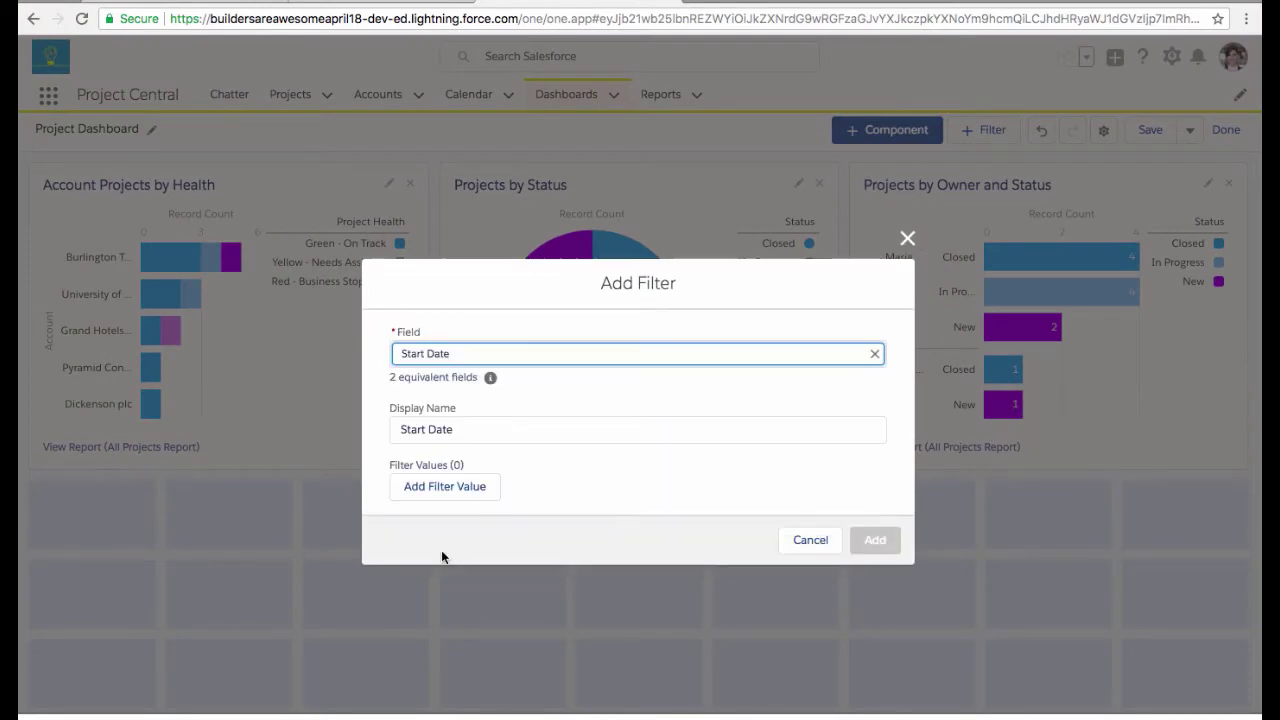
left_click(478, 484)
left_click(626, 464)
left_click(737, 450)
type("last 30 days")
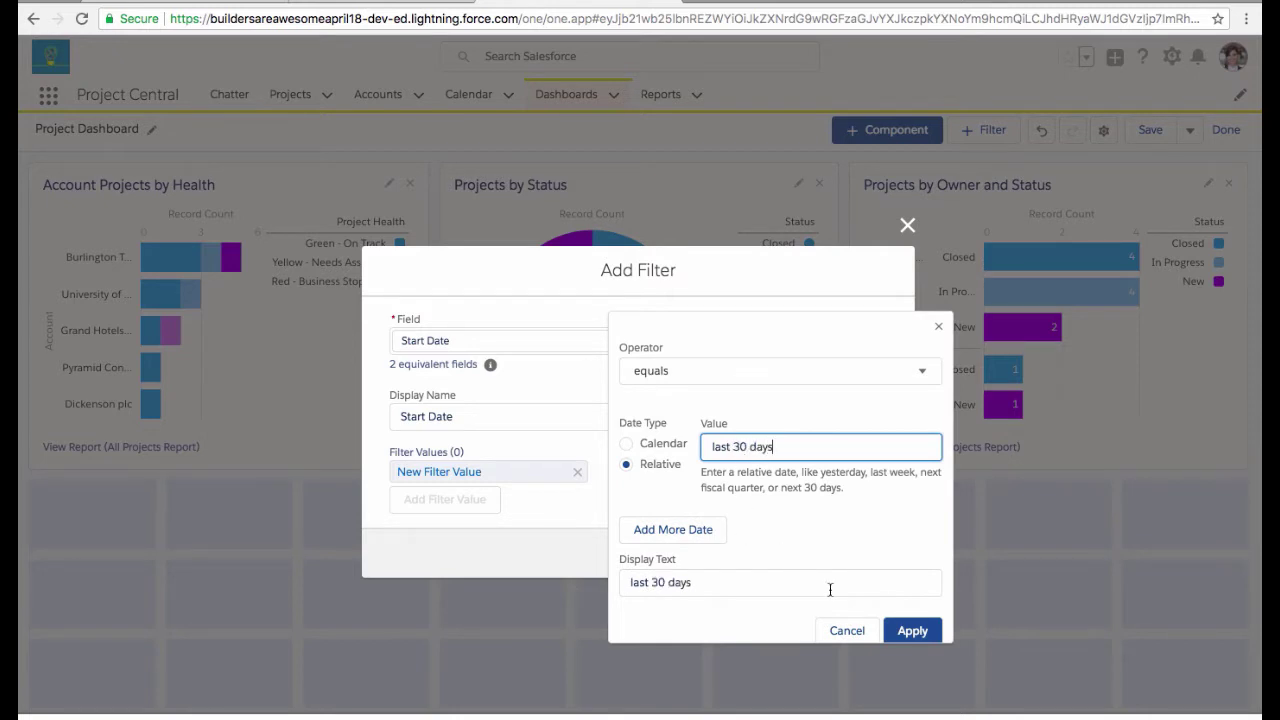
left_click(912, 632)
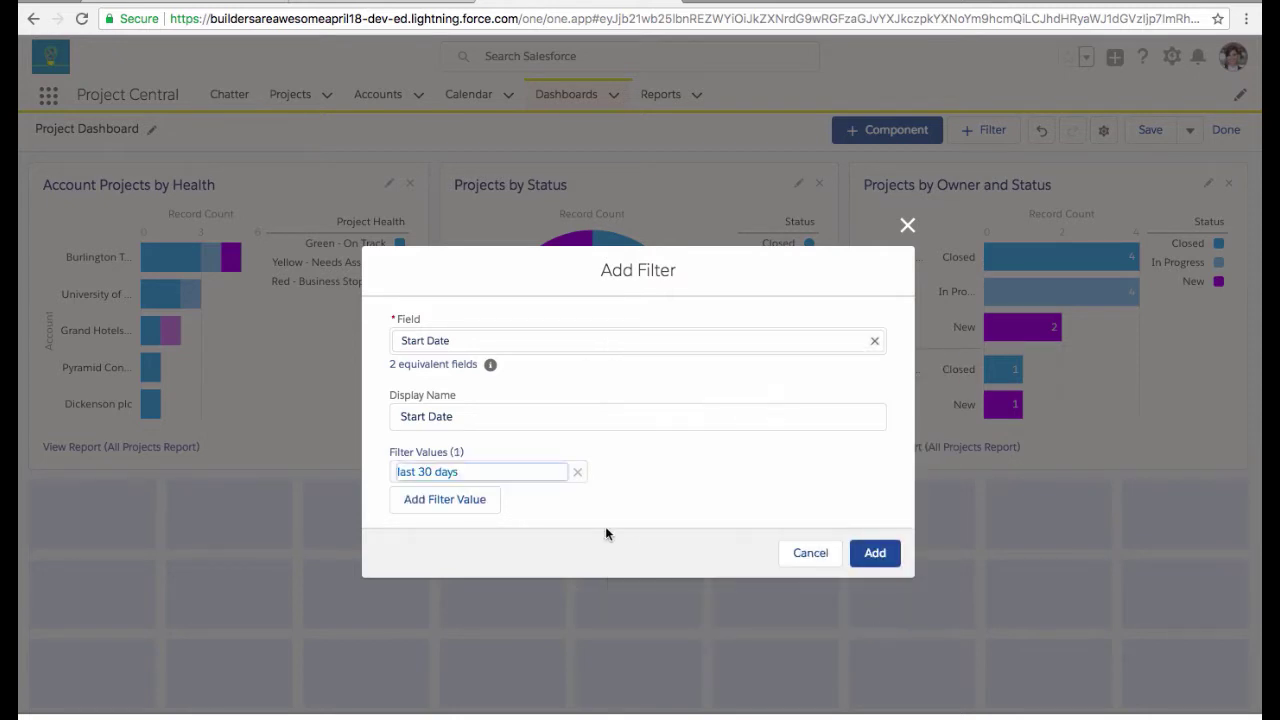
Add a relative 'next 30 days' value and add the Start Date filter.
left_click(482, 504)
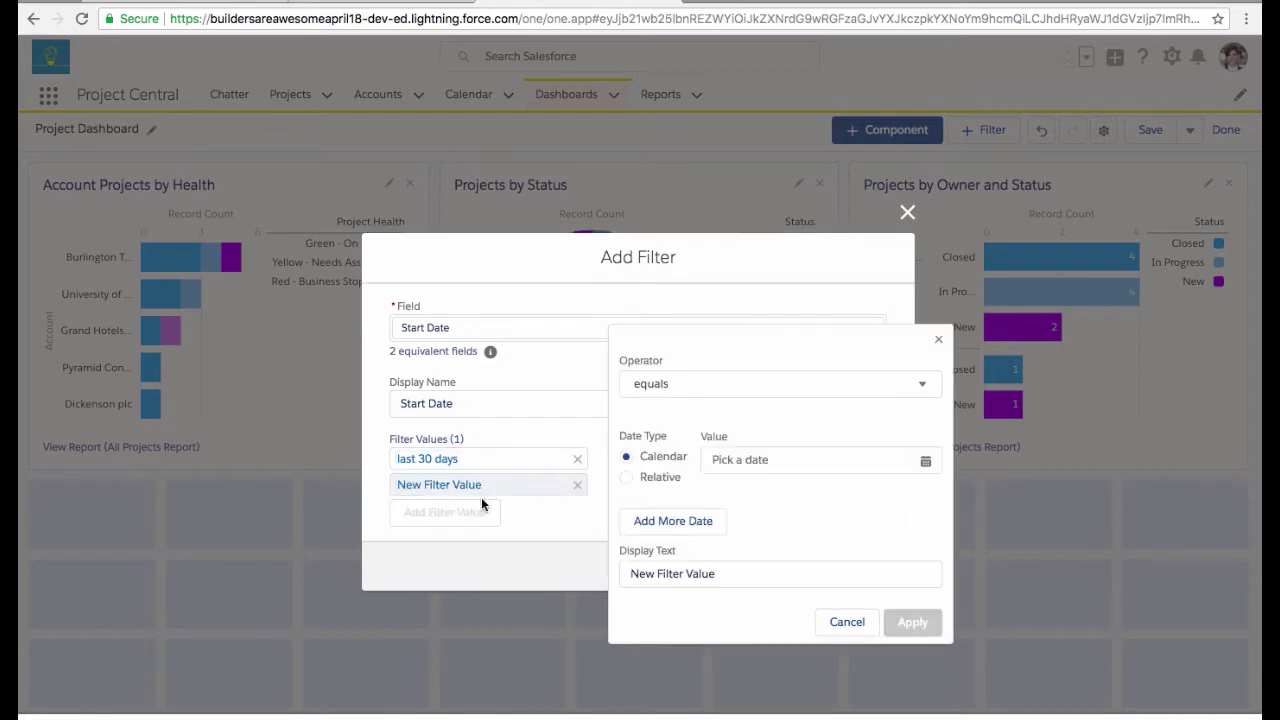
left_click(676, 478)
left_click(712, 461)
type("next 30 days")
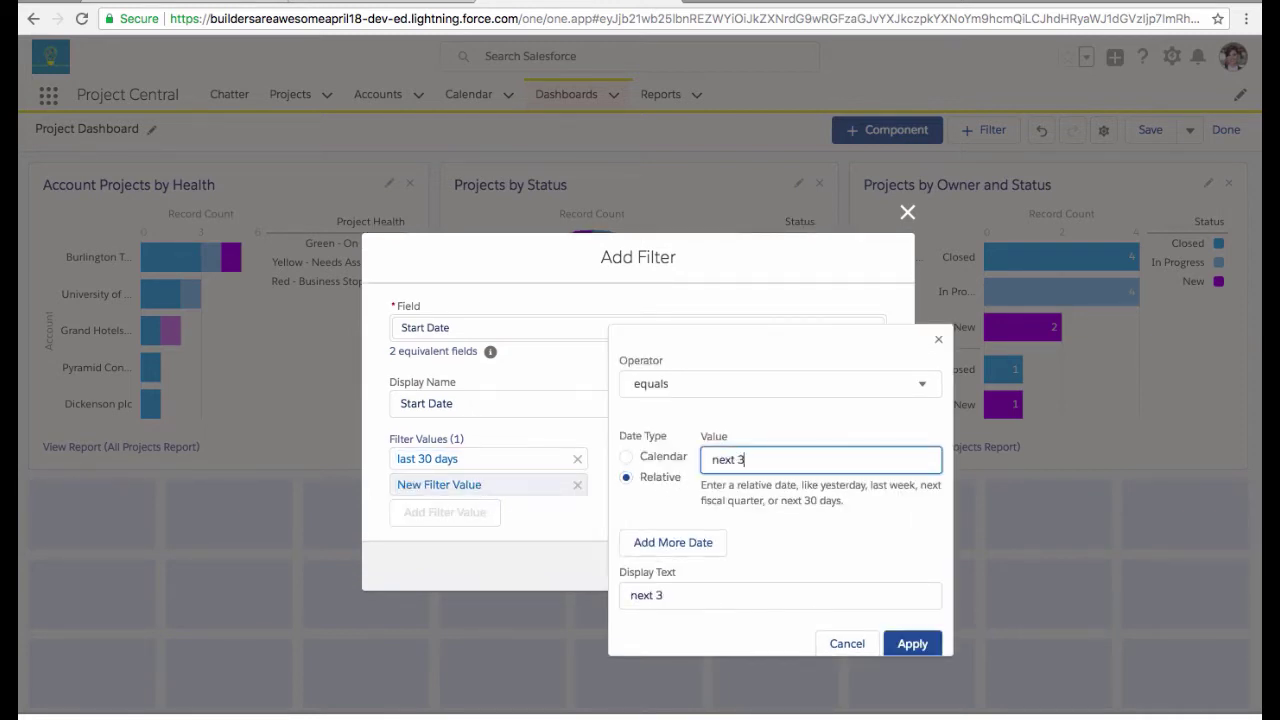
left_click(934, 643)
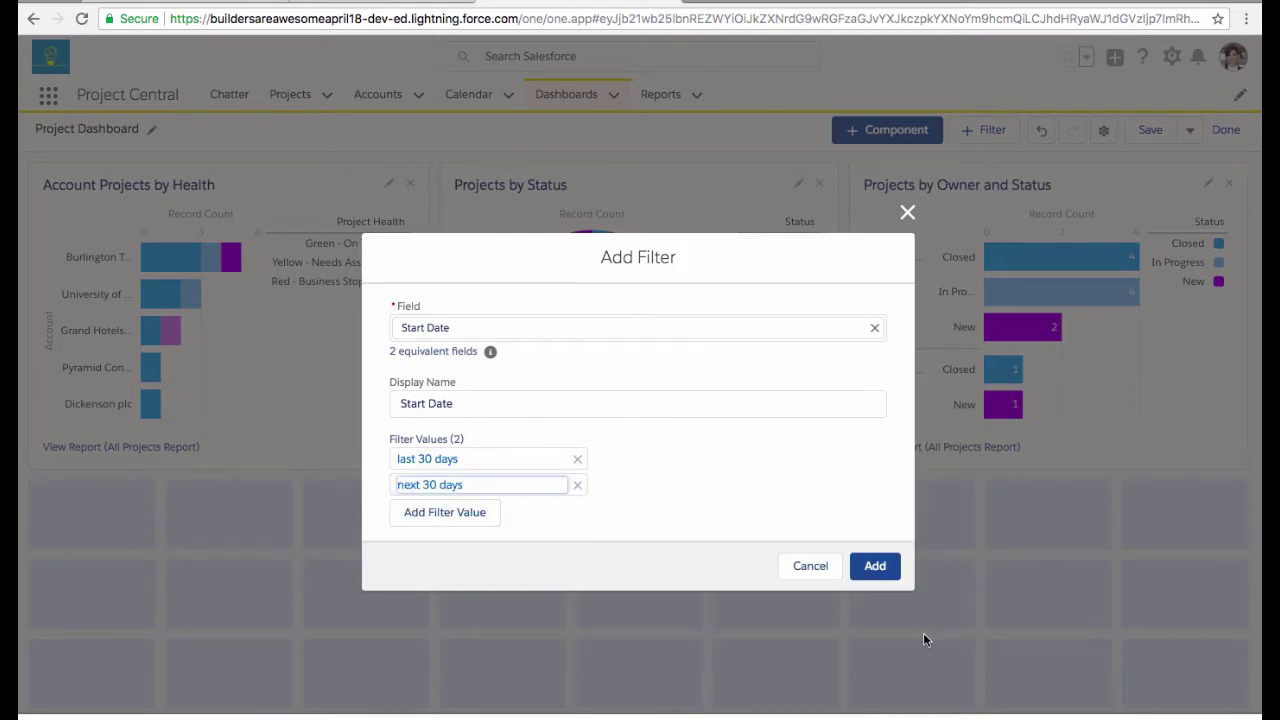
left_click(875, 566)
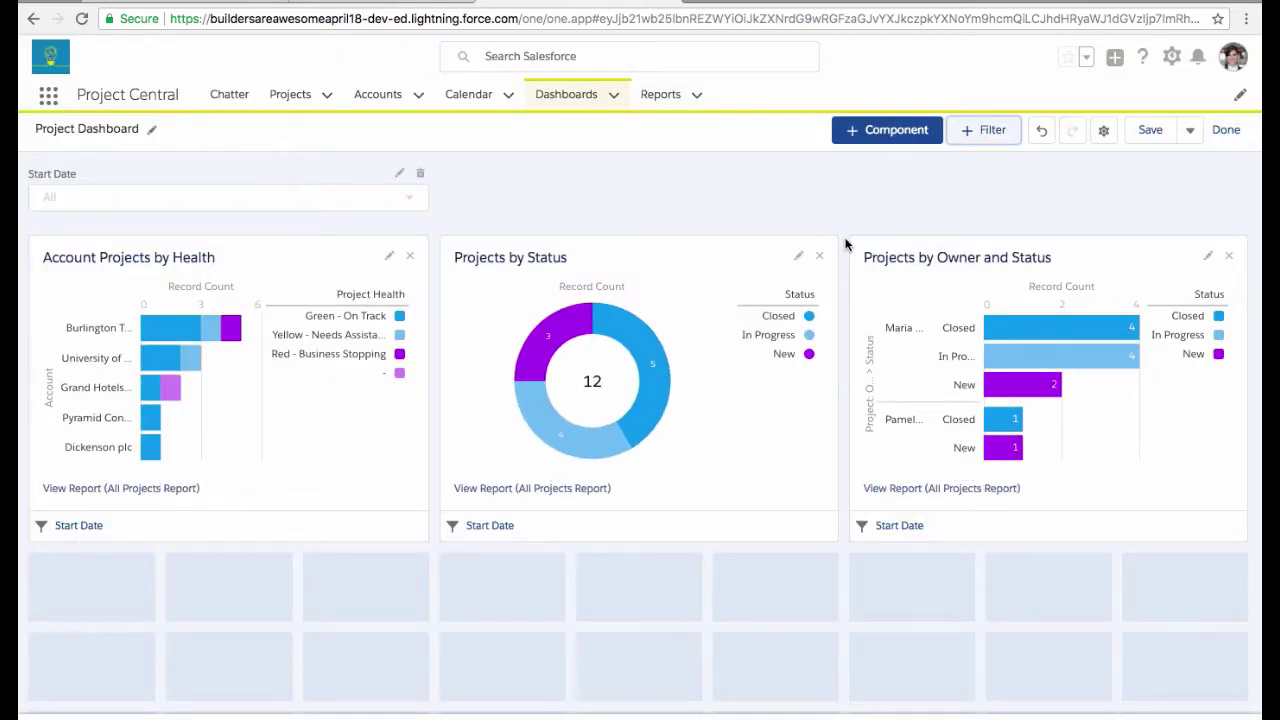
Create a Project Health filter with the value Red - Business Stopping.
left_click(985, 130)
type("hea")
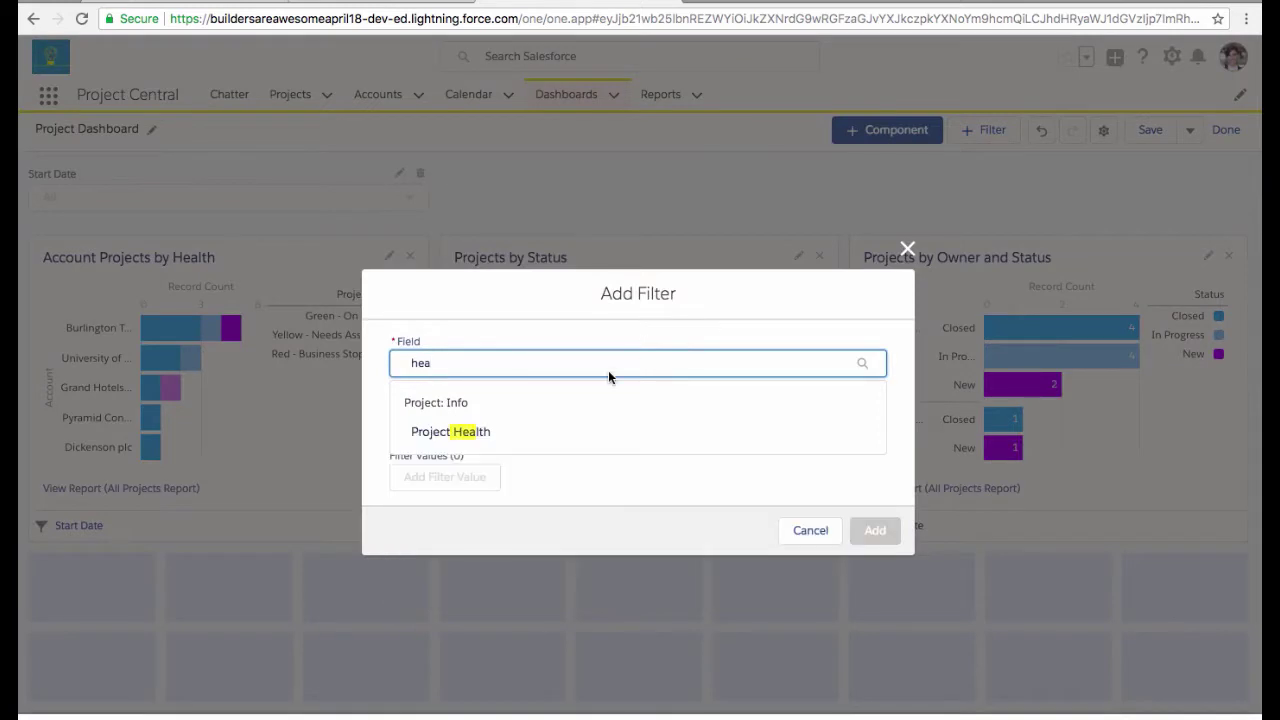
left_click(470, 431)
left_click(457, 479)
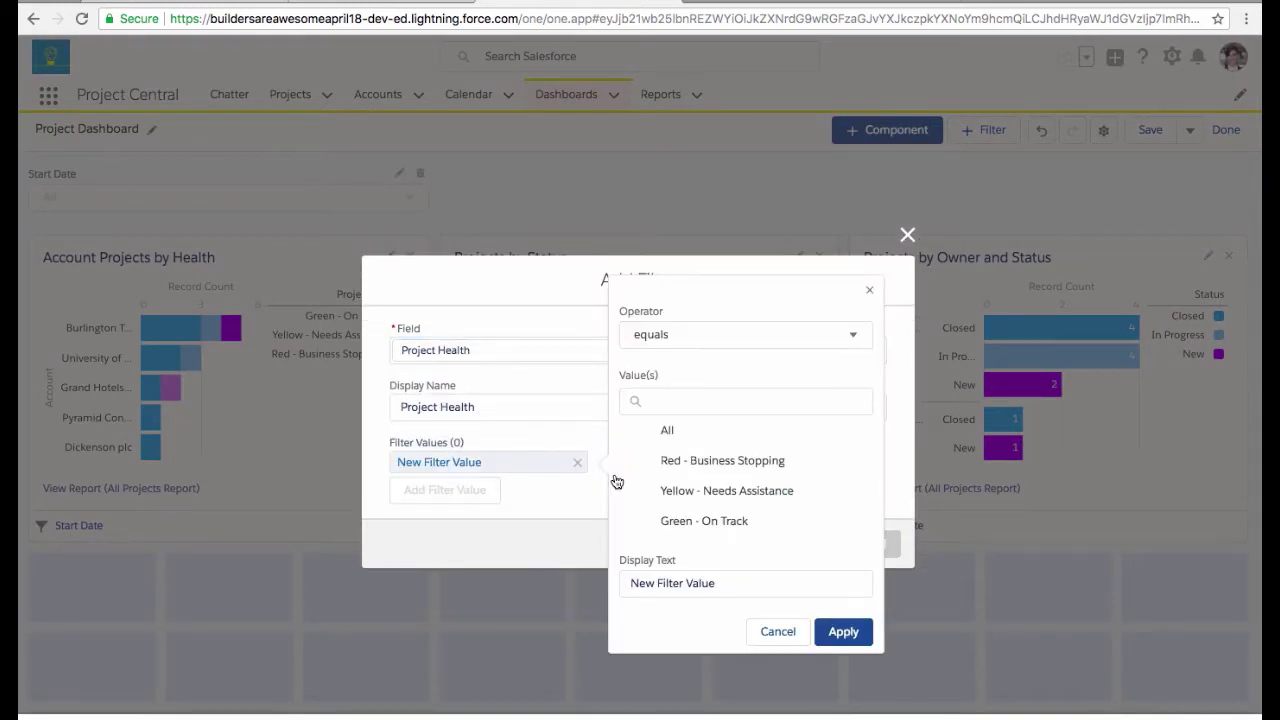
left_click(690, 470)
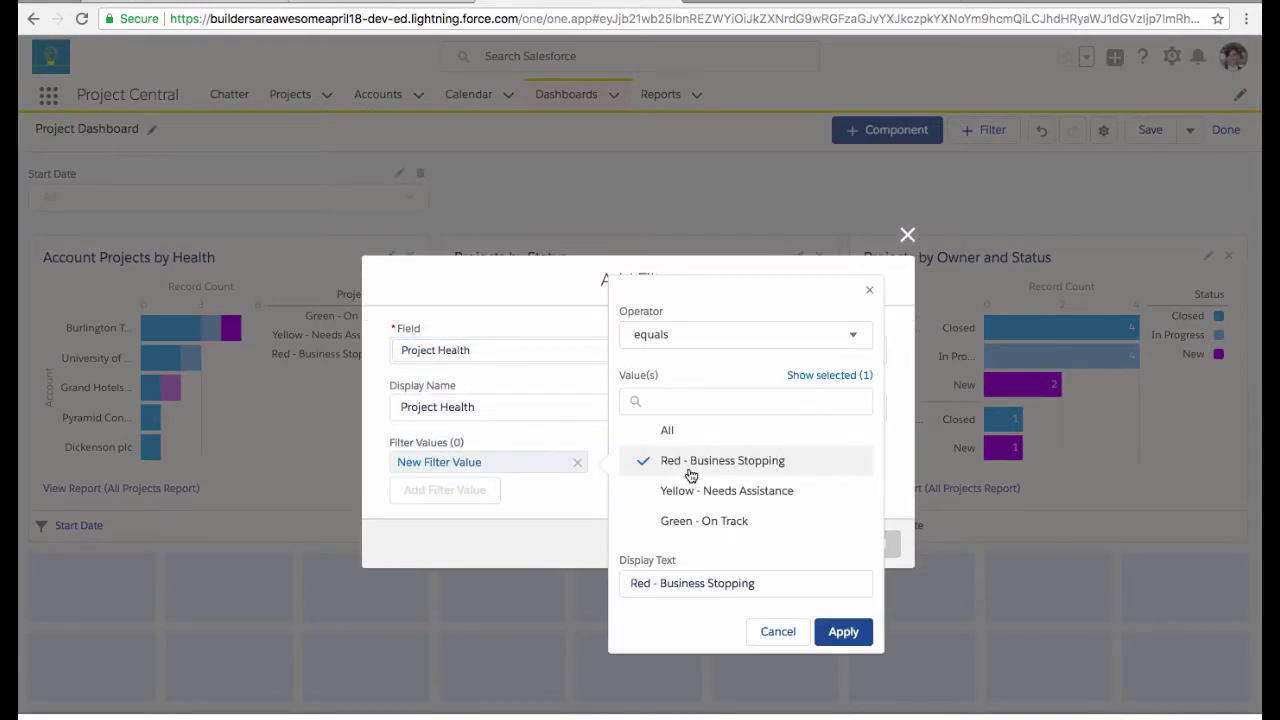
left_click(840, 630)
Add the Yellow - Needs Assistance and Green - On Track values and add the filter.
left_click(460, 500)
left_click(735, 512)
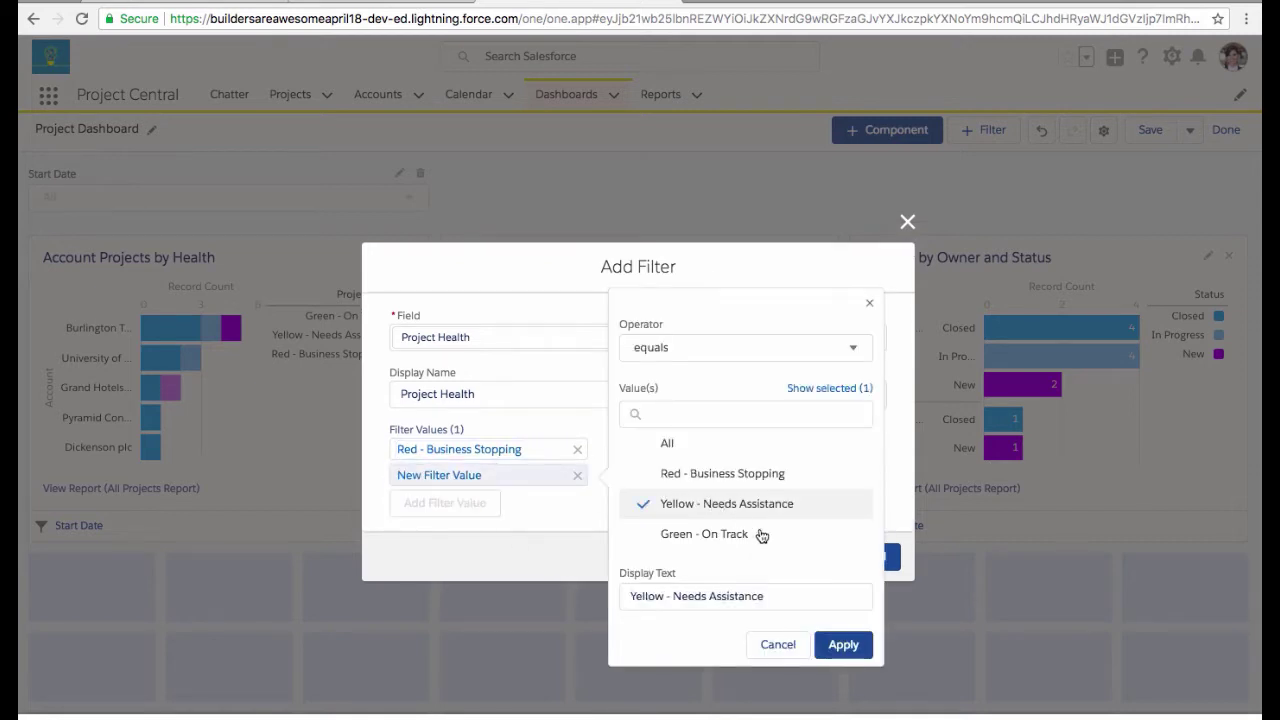
left_click(842, 645)
left_click(476, 508)
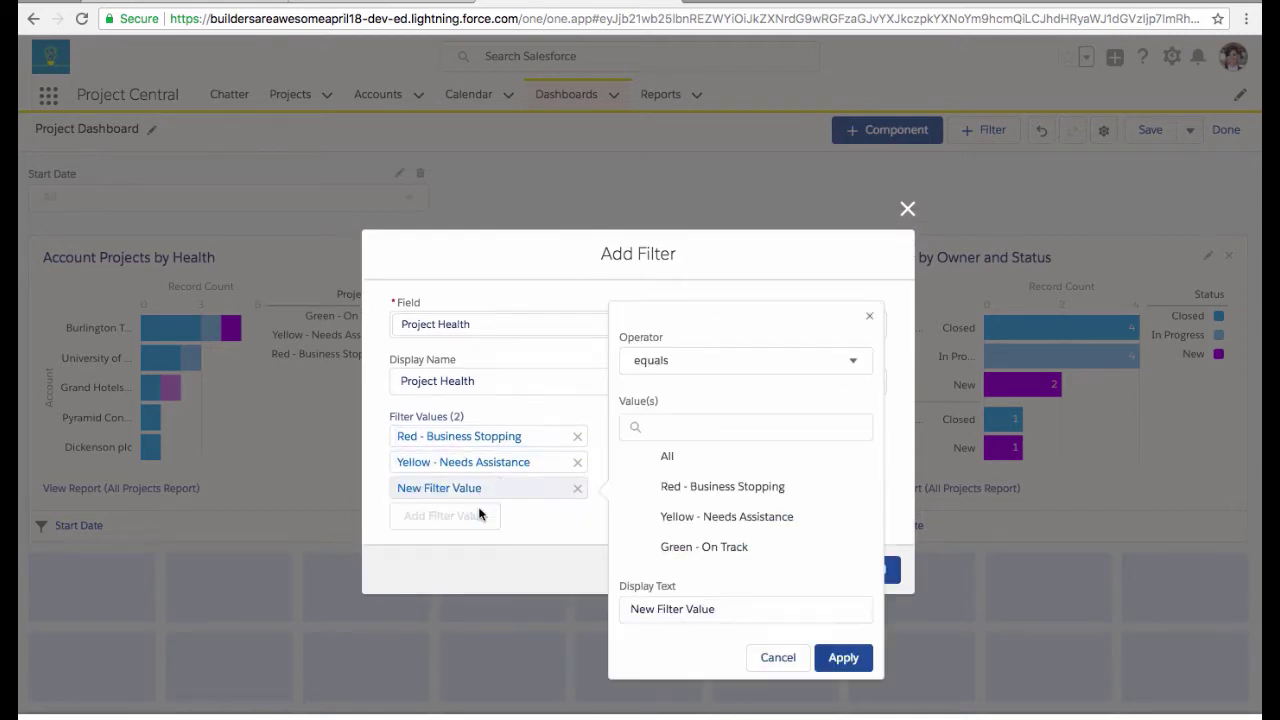
left_click(706, 546)
left_click(844, 658)
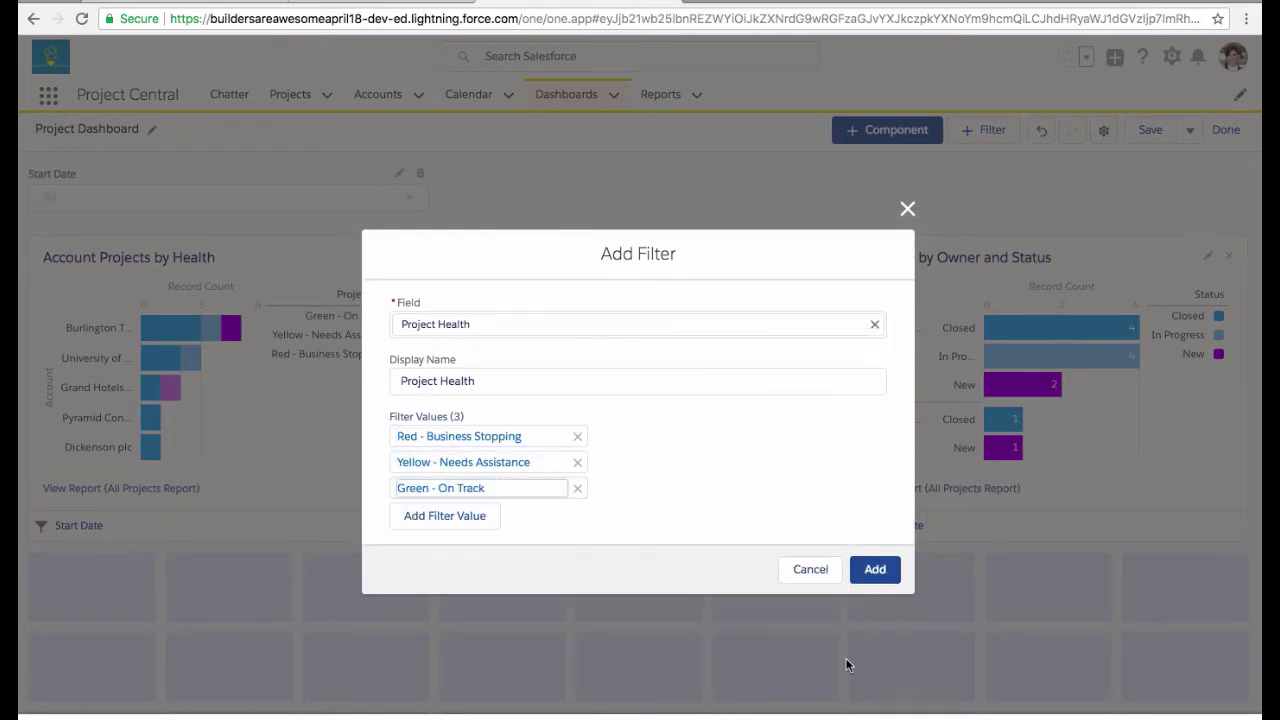
left_click(880, 570)
Save the dashboard and leave edit mode.
left_click(1148, 132)
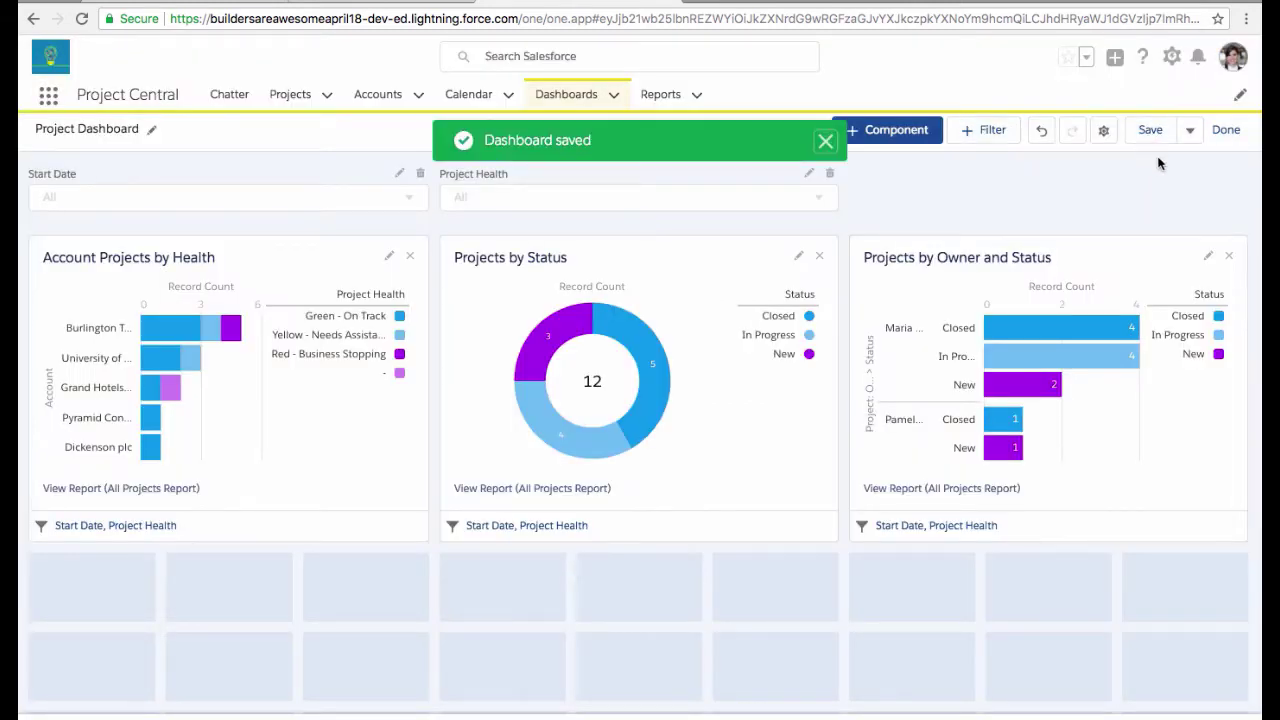
left_click(1224, 131)
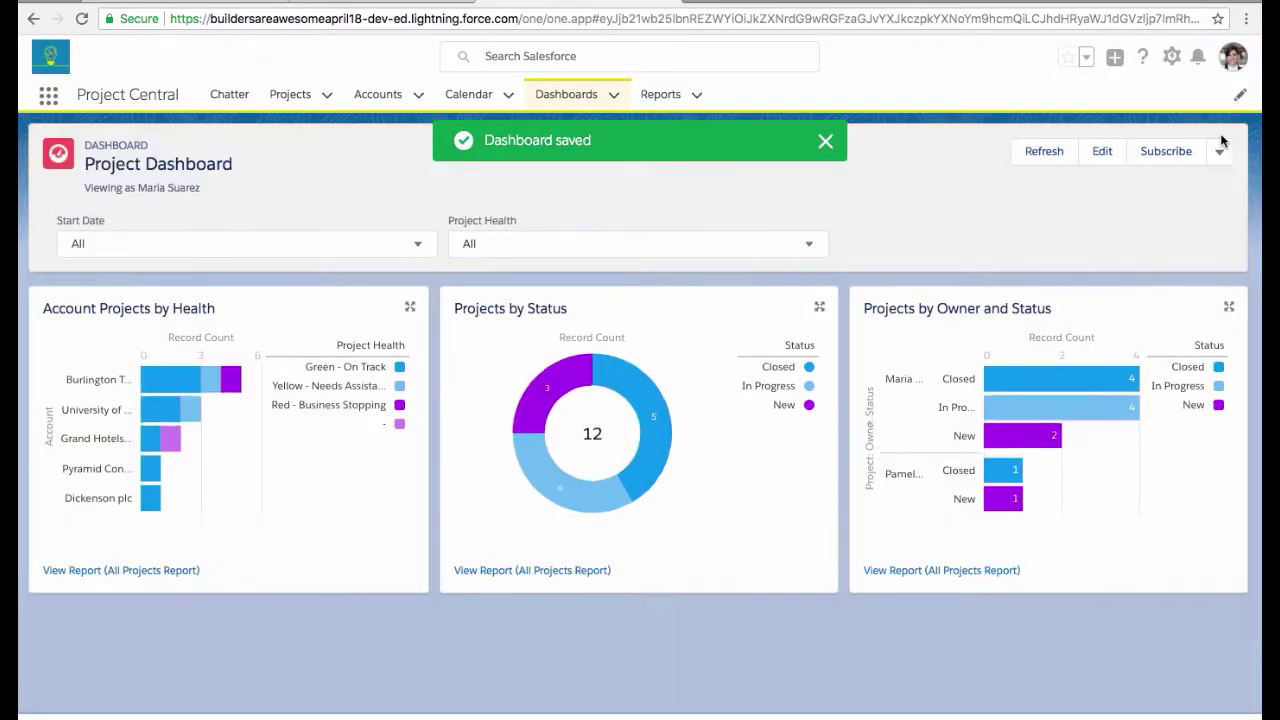
left_click(421, 245)
Choose 'equals last 30 days' in the dashboard's Start Date filter.
left_click(354, 307)
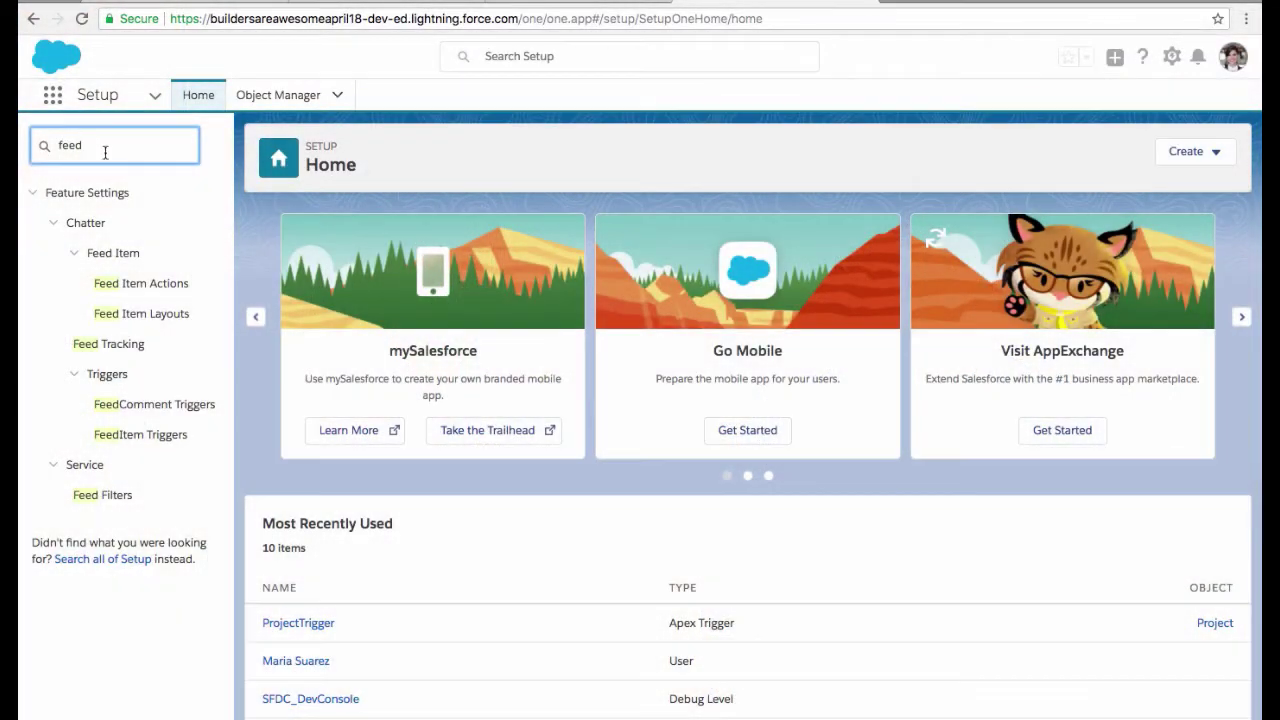
On the Feed Tracking page, enable feed tracking for the Dashboard object and save.
left_click(115, 342)
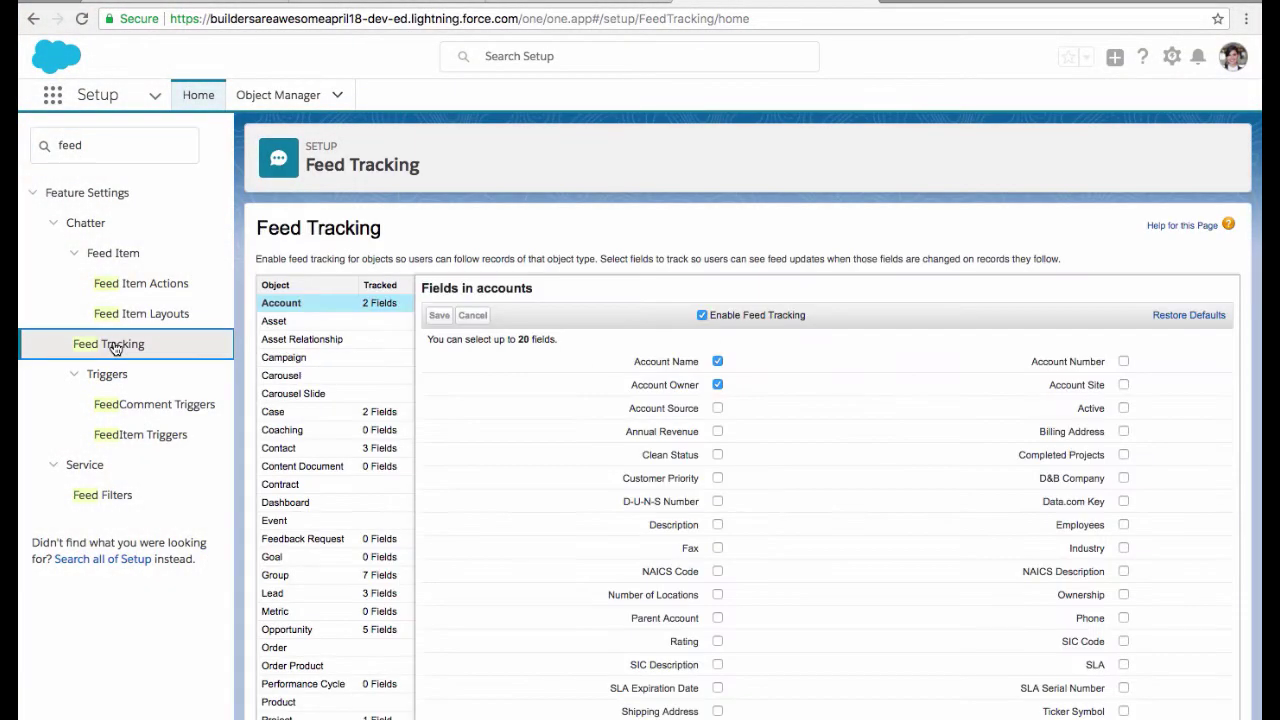
left_click(318, 504)
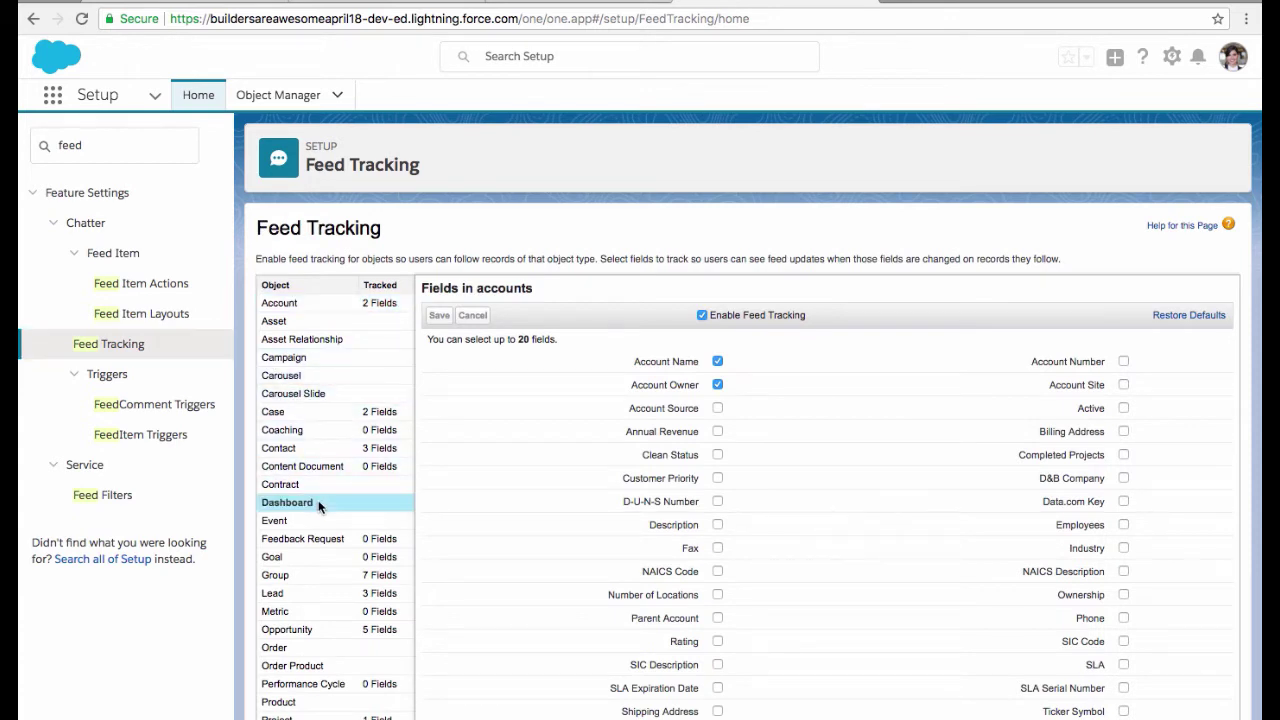
left_click(701, 315)
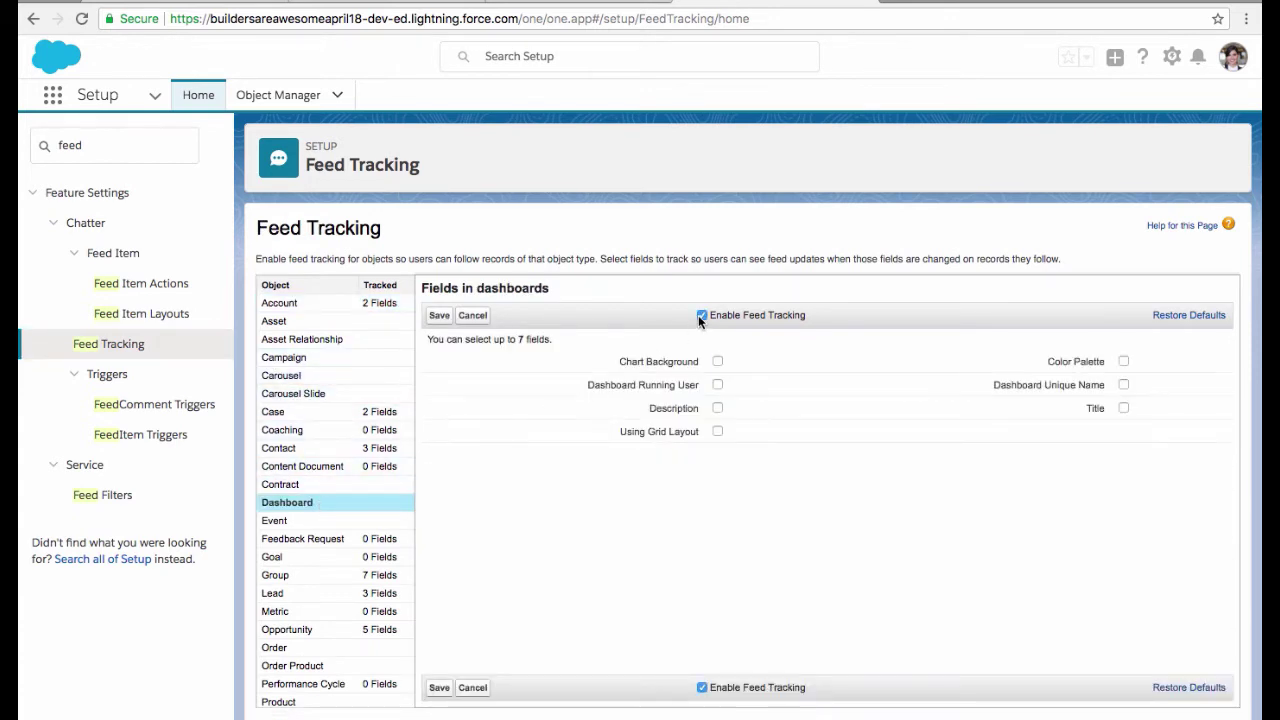
left_click(439, 316)
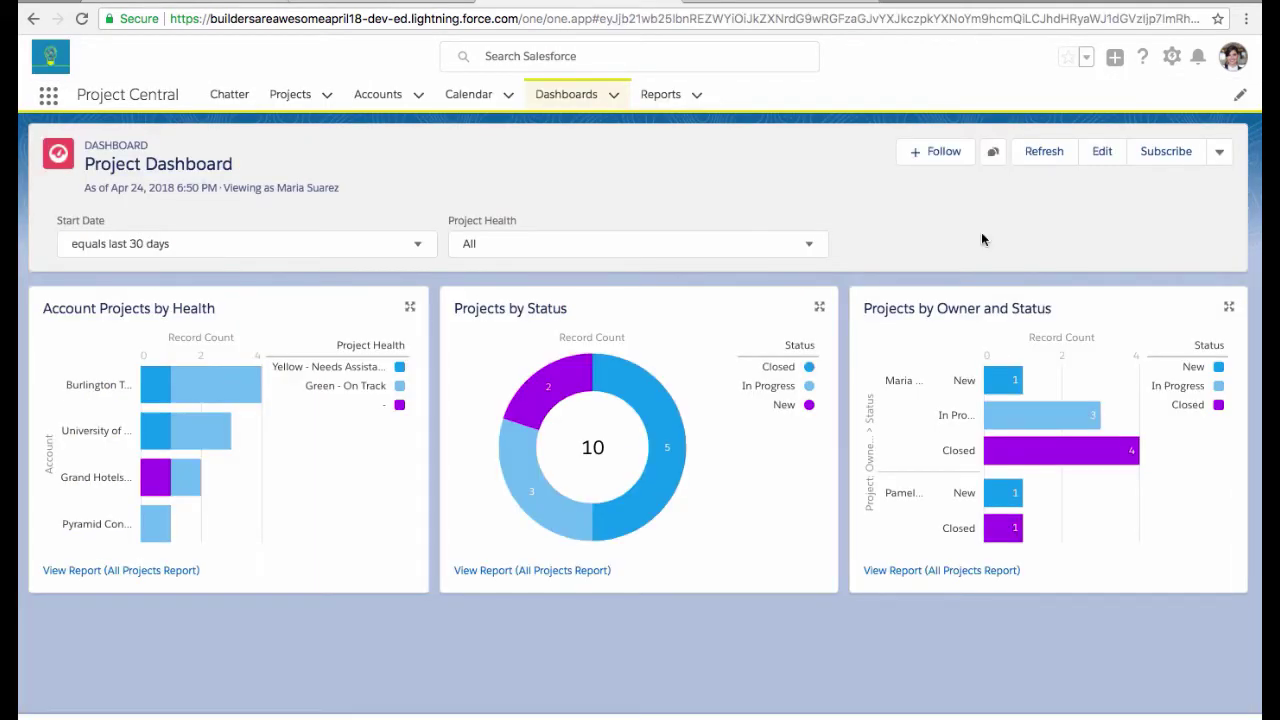
left_click(994, 156)
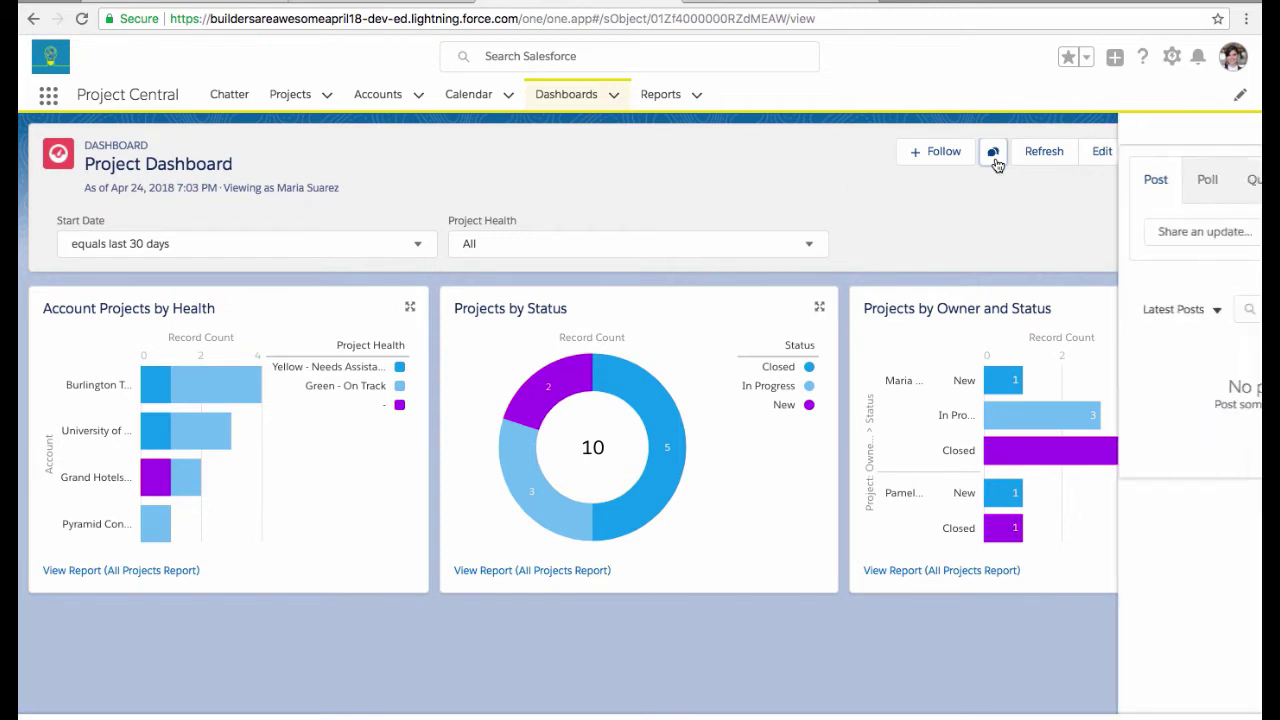
left_click(969, 240)
type("@p")
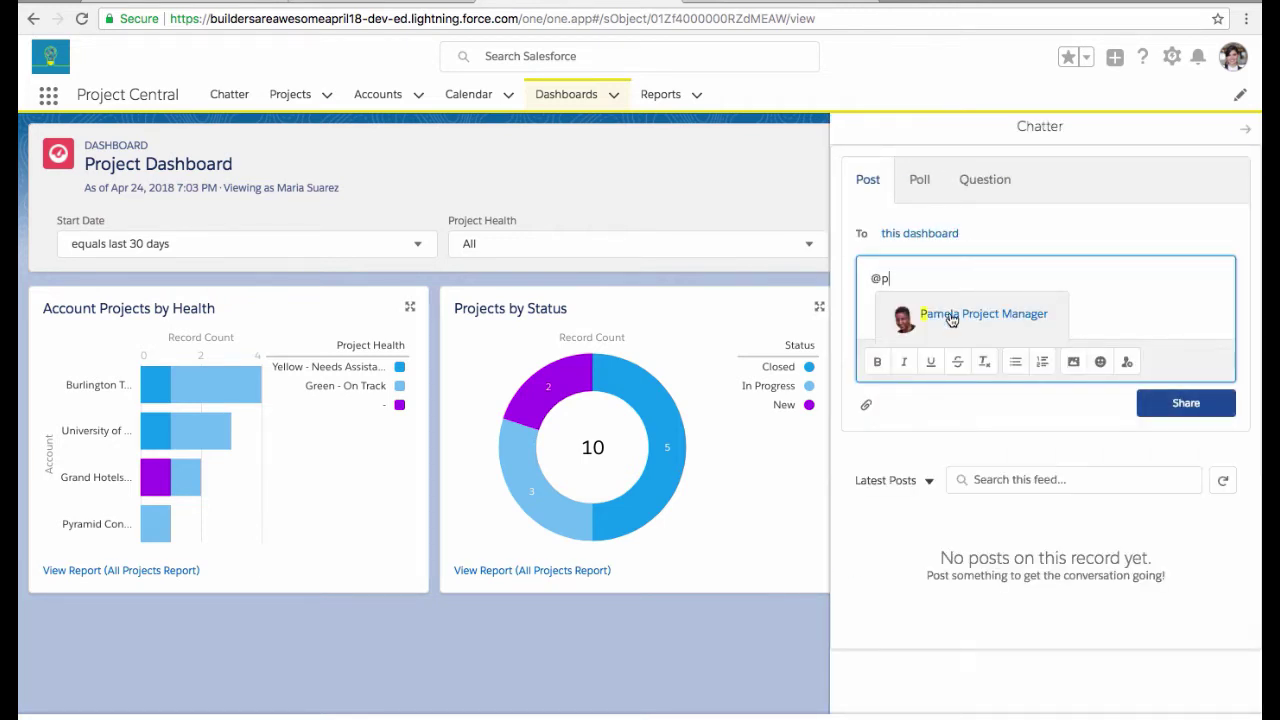
left_click(951, 318)
type("New dashboard, let me know what you think!")
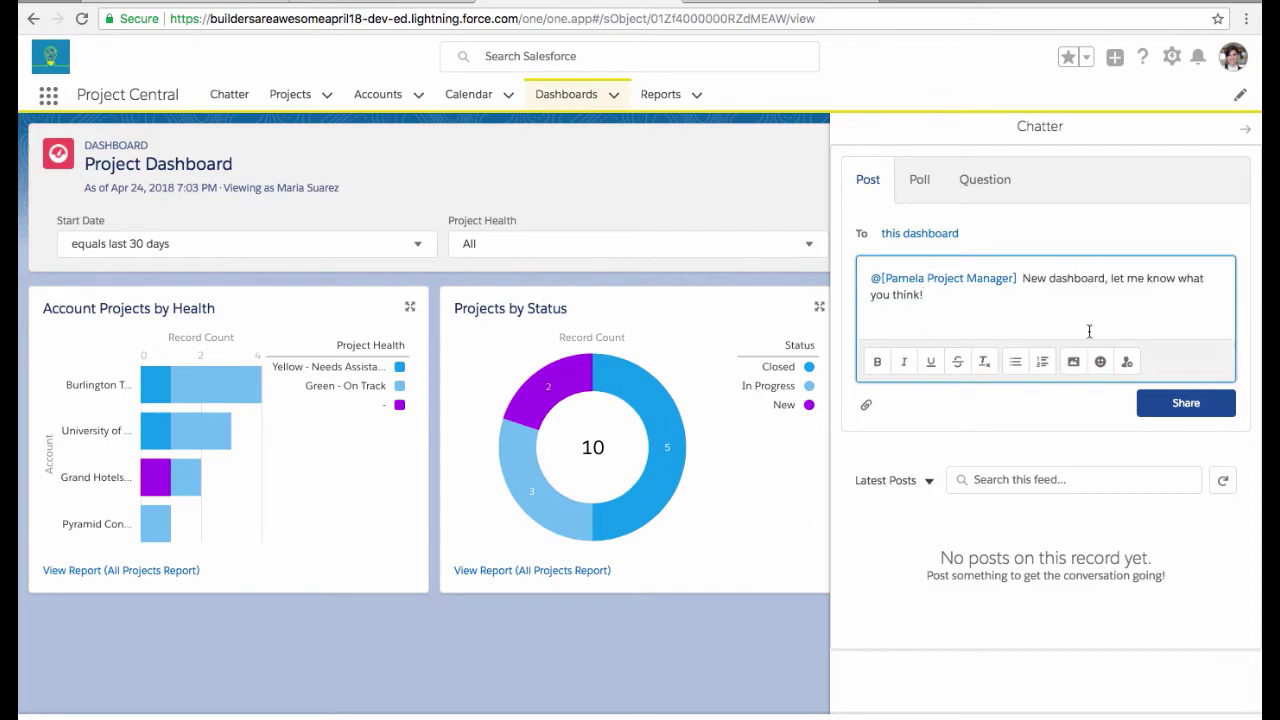
left_click(1185, 404)
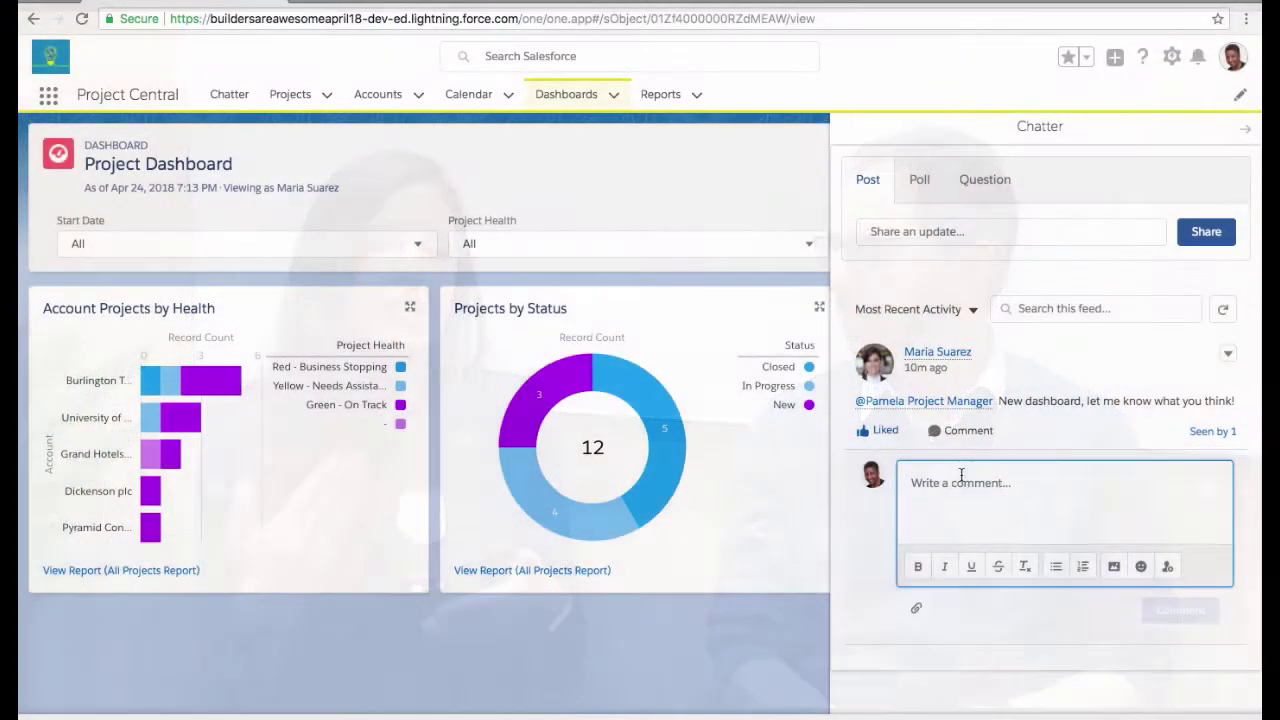
Post a comment requesting a projects-by-due-date list and total pipeline count.
type("This is")
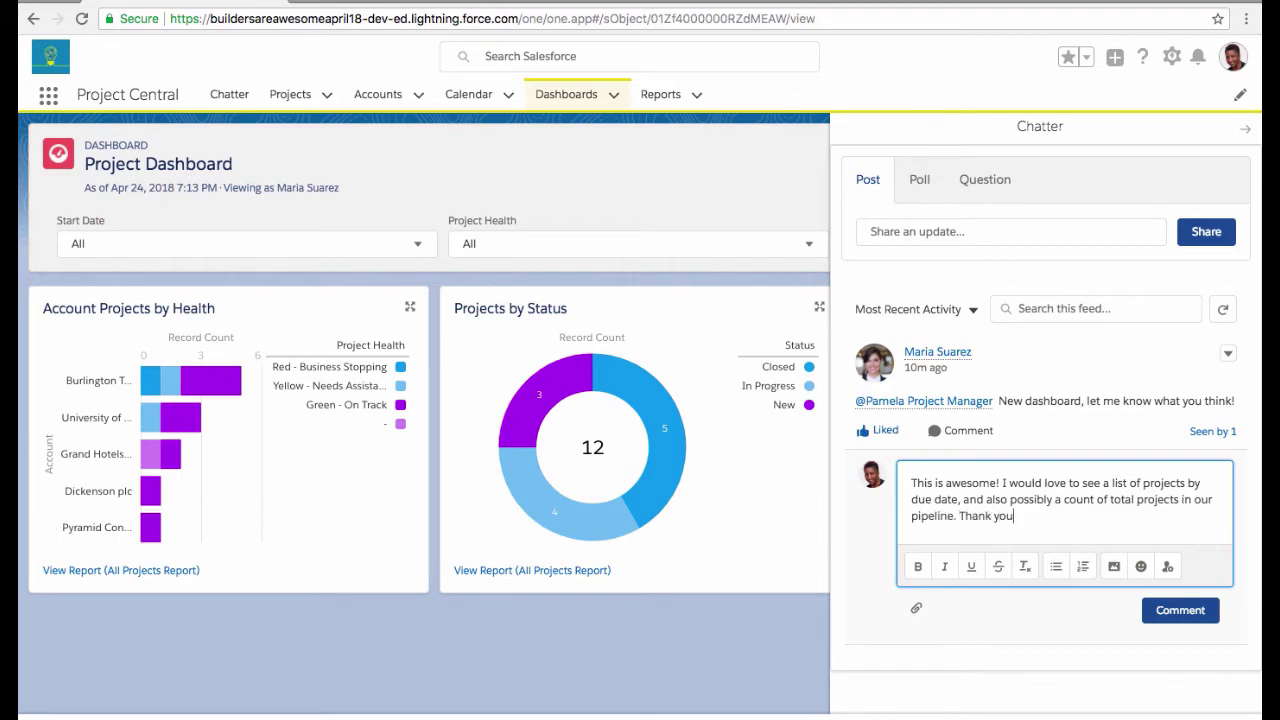
left_click(1172, 612)
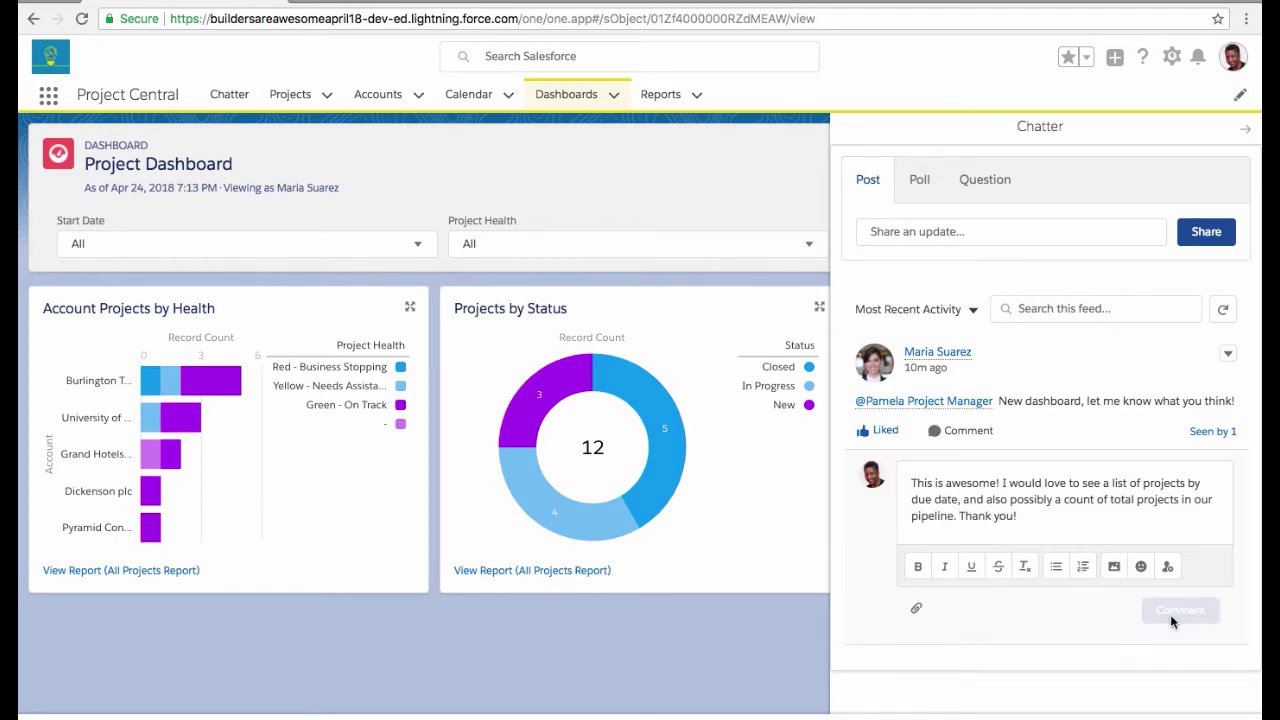